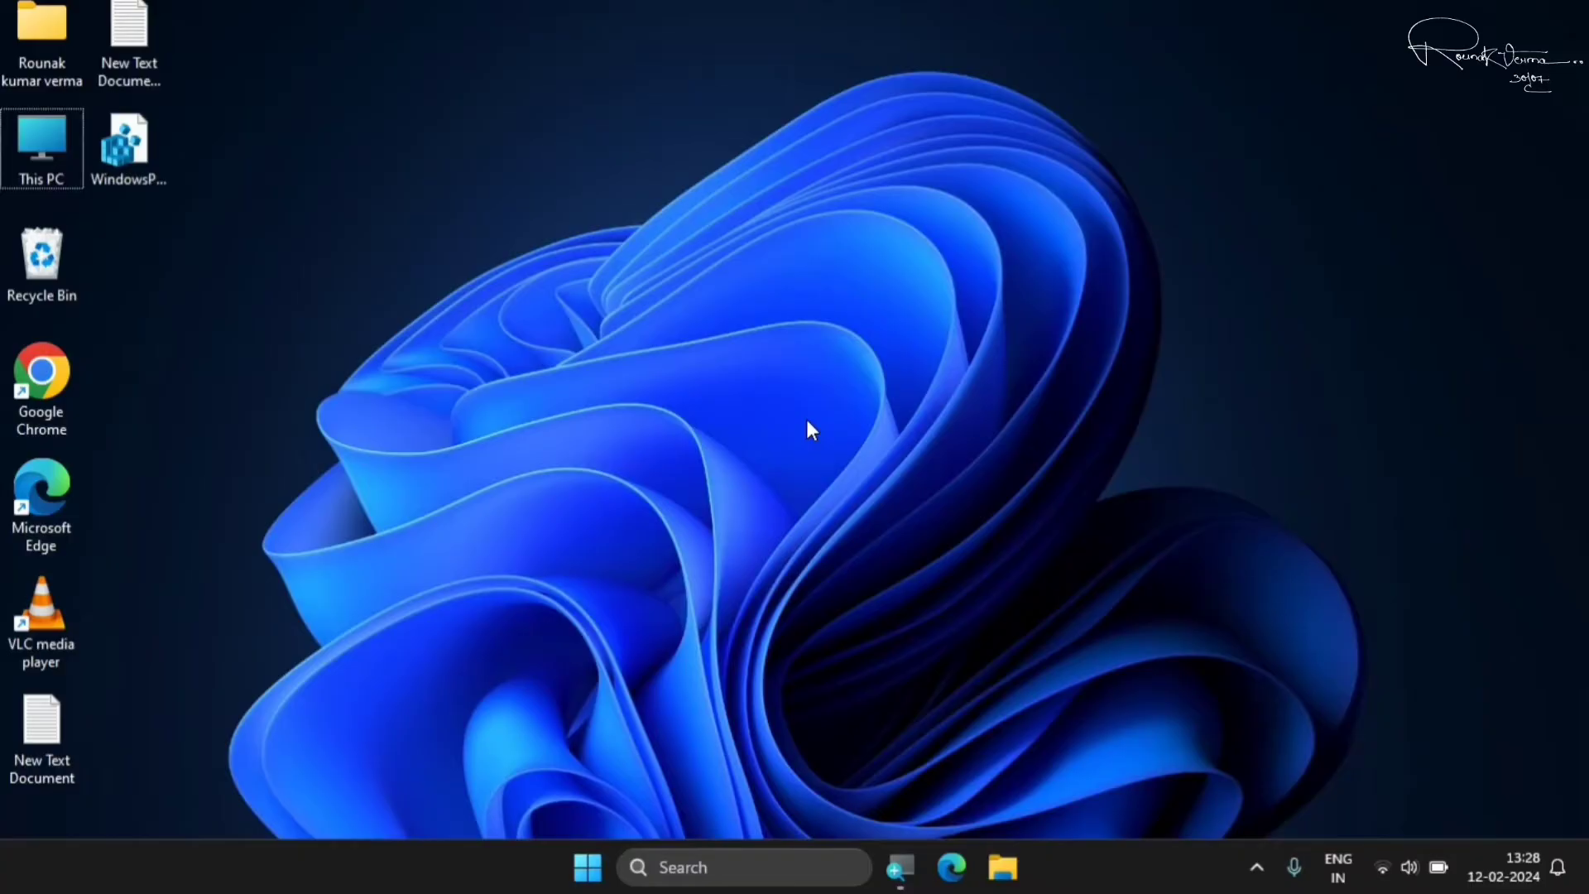
Check whether Uninstall is available for Microsoft Edge among the installed apps in Windows Settings, and close Settings
key("super+i")
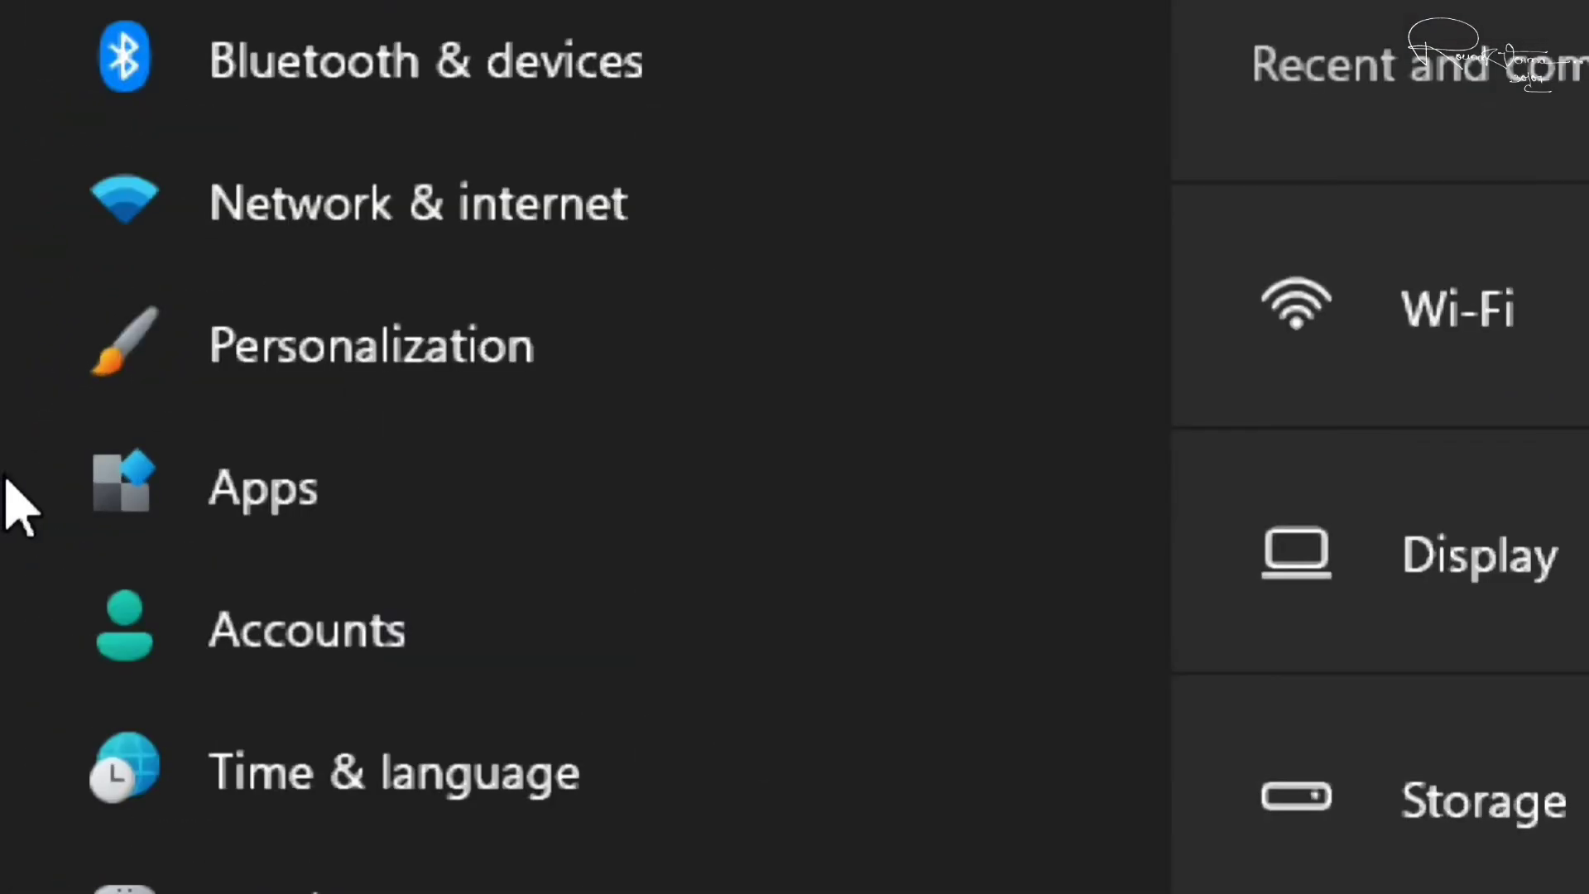
left_click(256, 509)
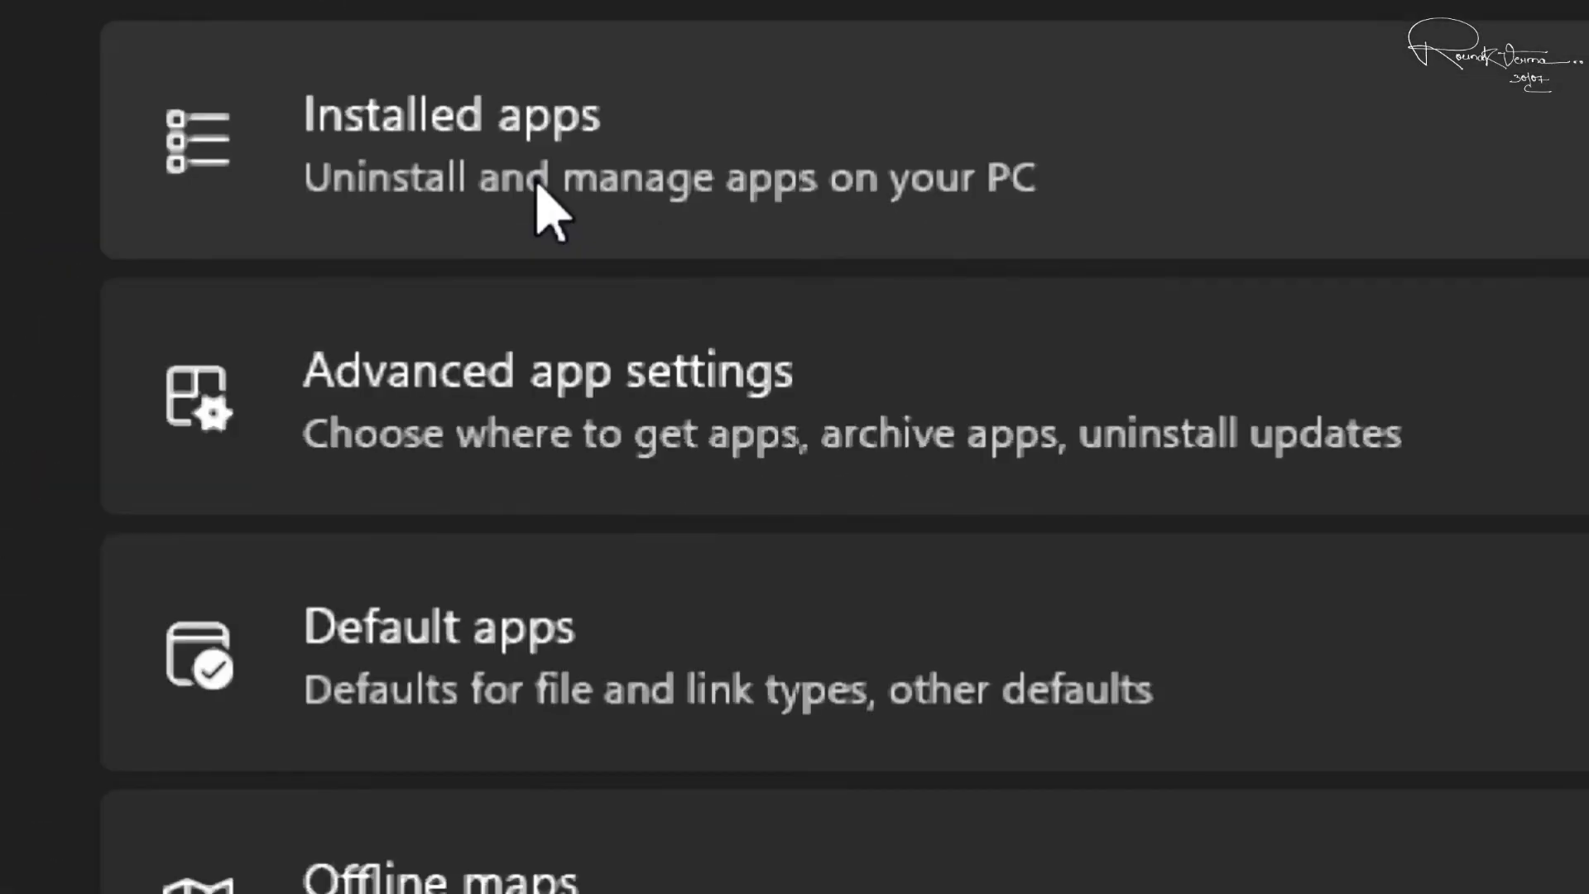
left_click(534, 177)
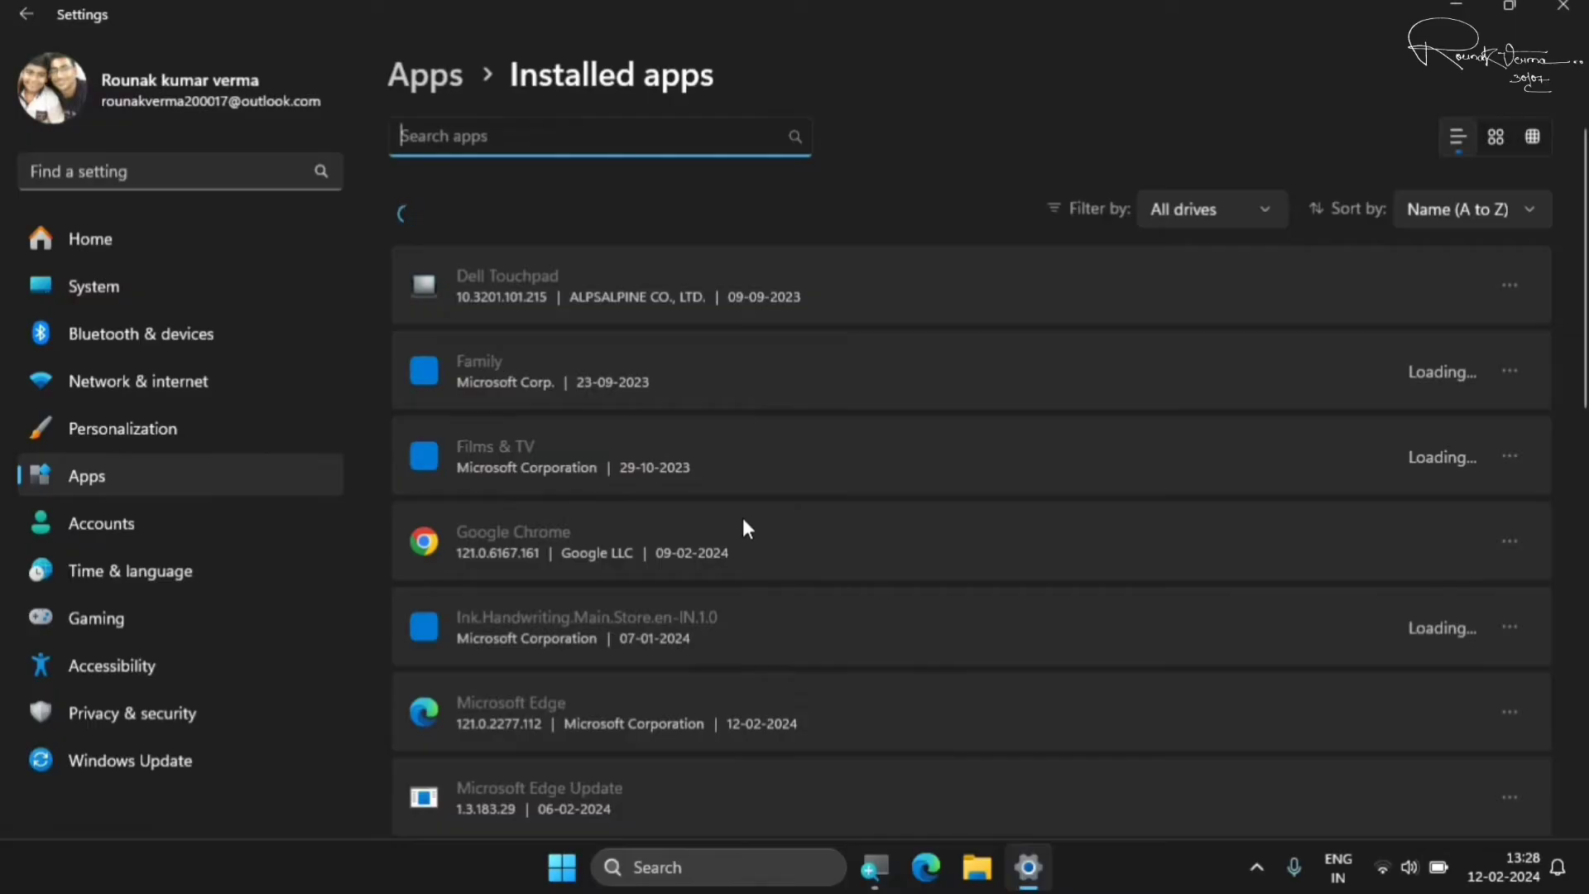
scroll(670, 606, "down", 5)
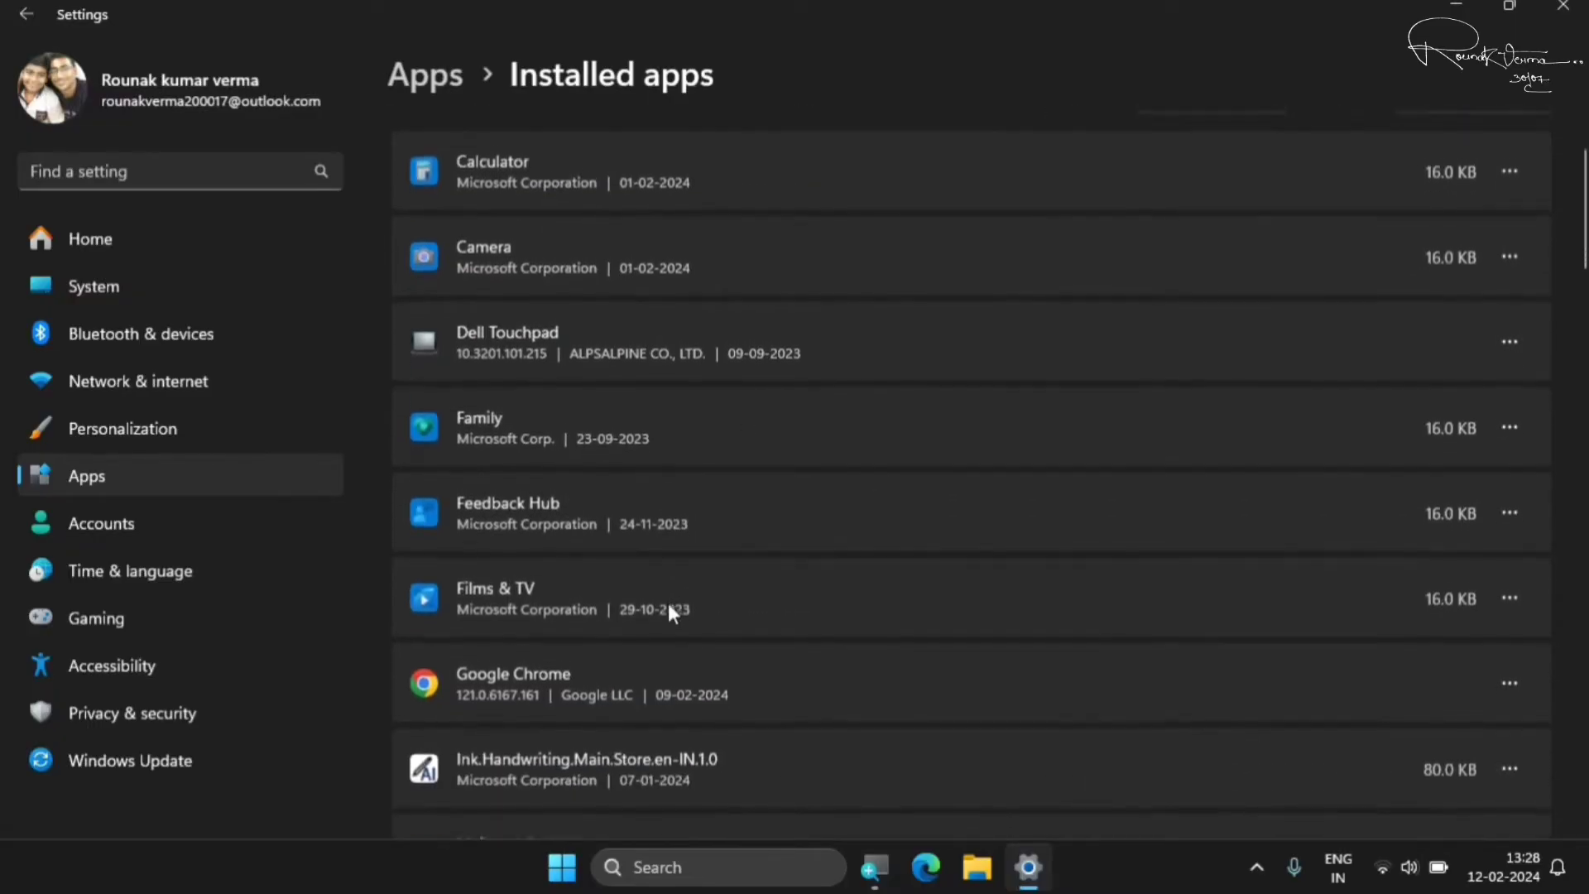
scroll(667, 613, "down", 6)
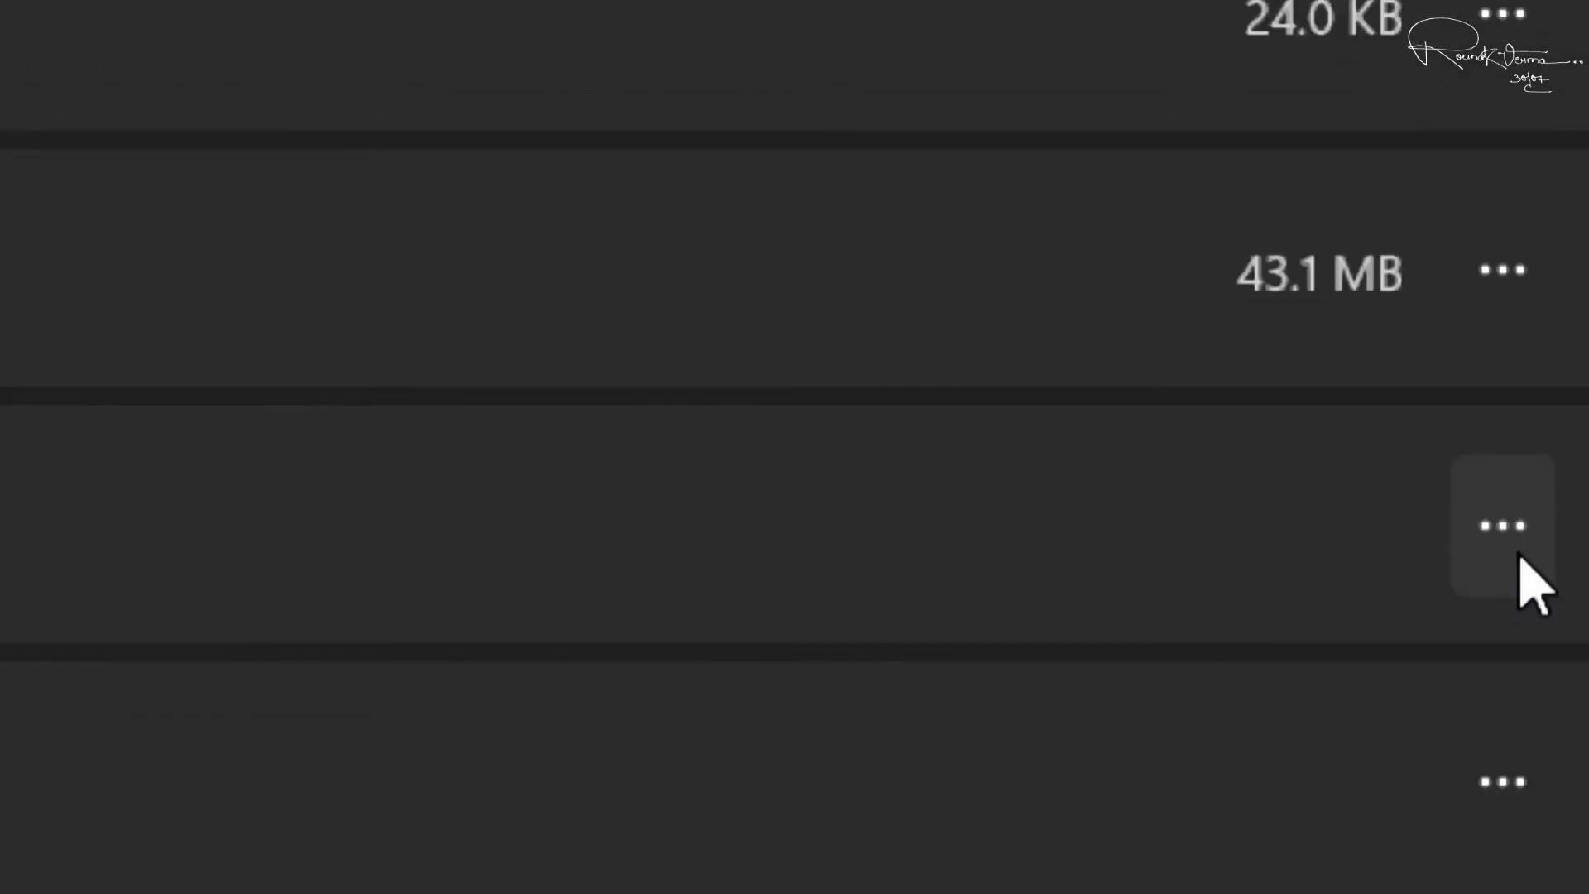
left_click(1519, 553)
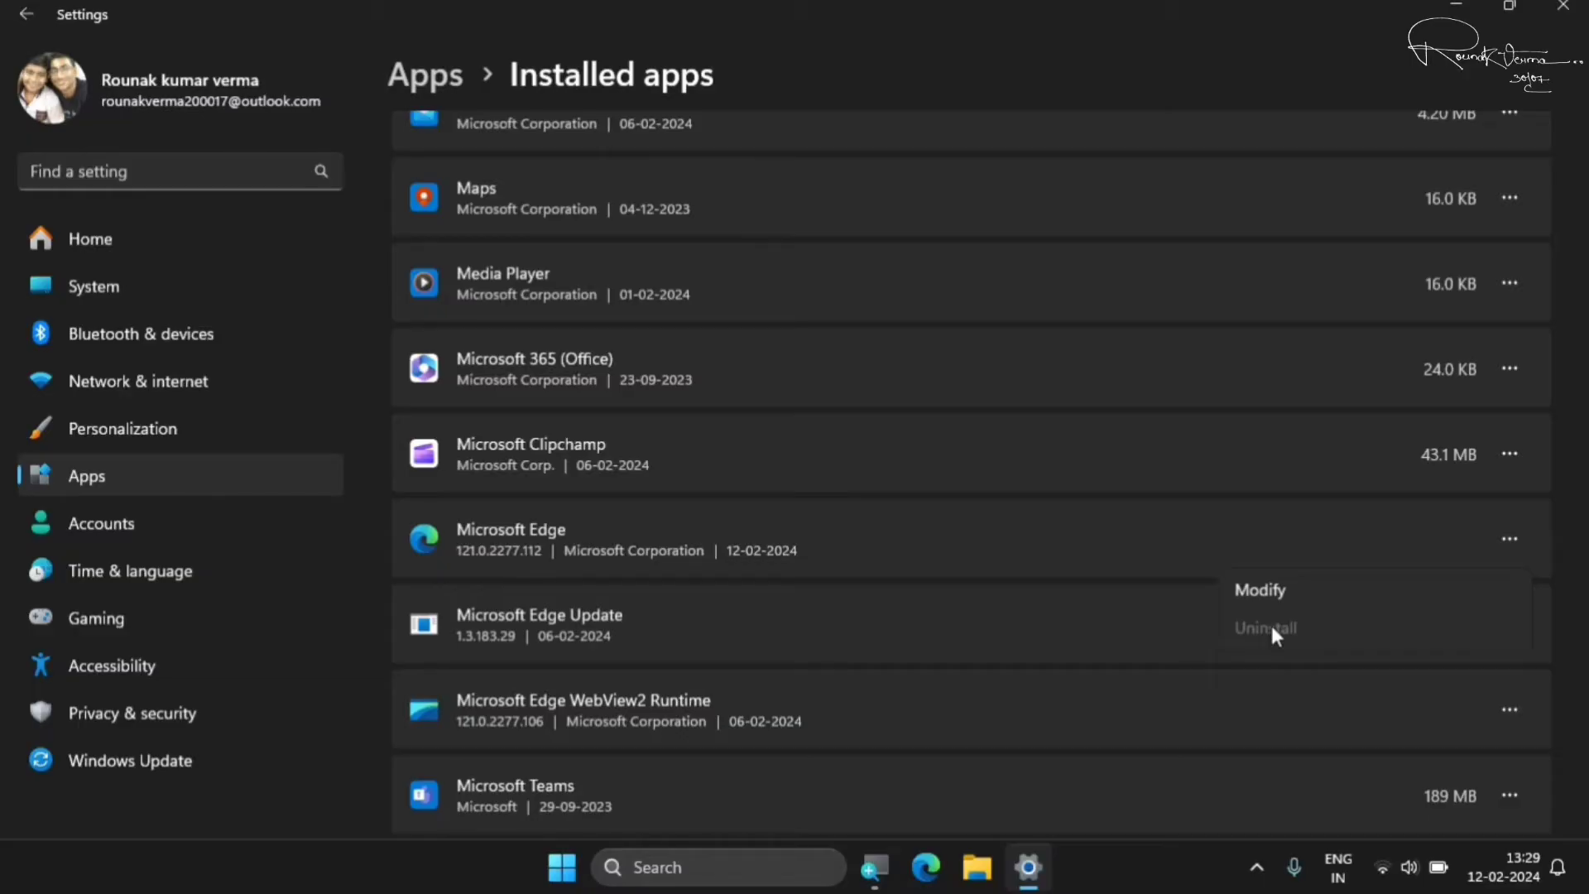
left_click(1205, 104)
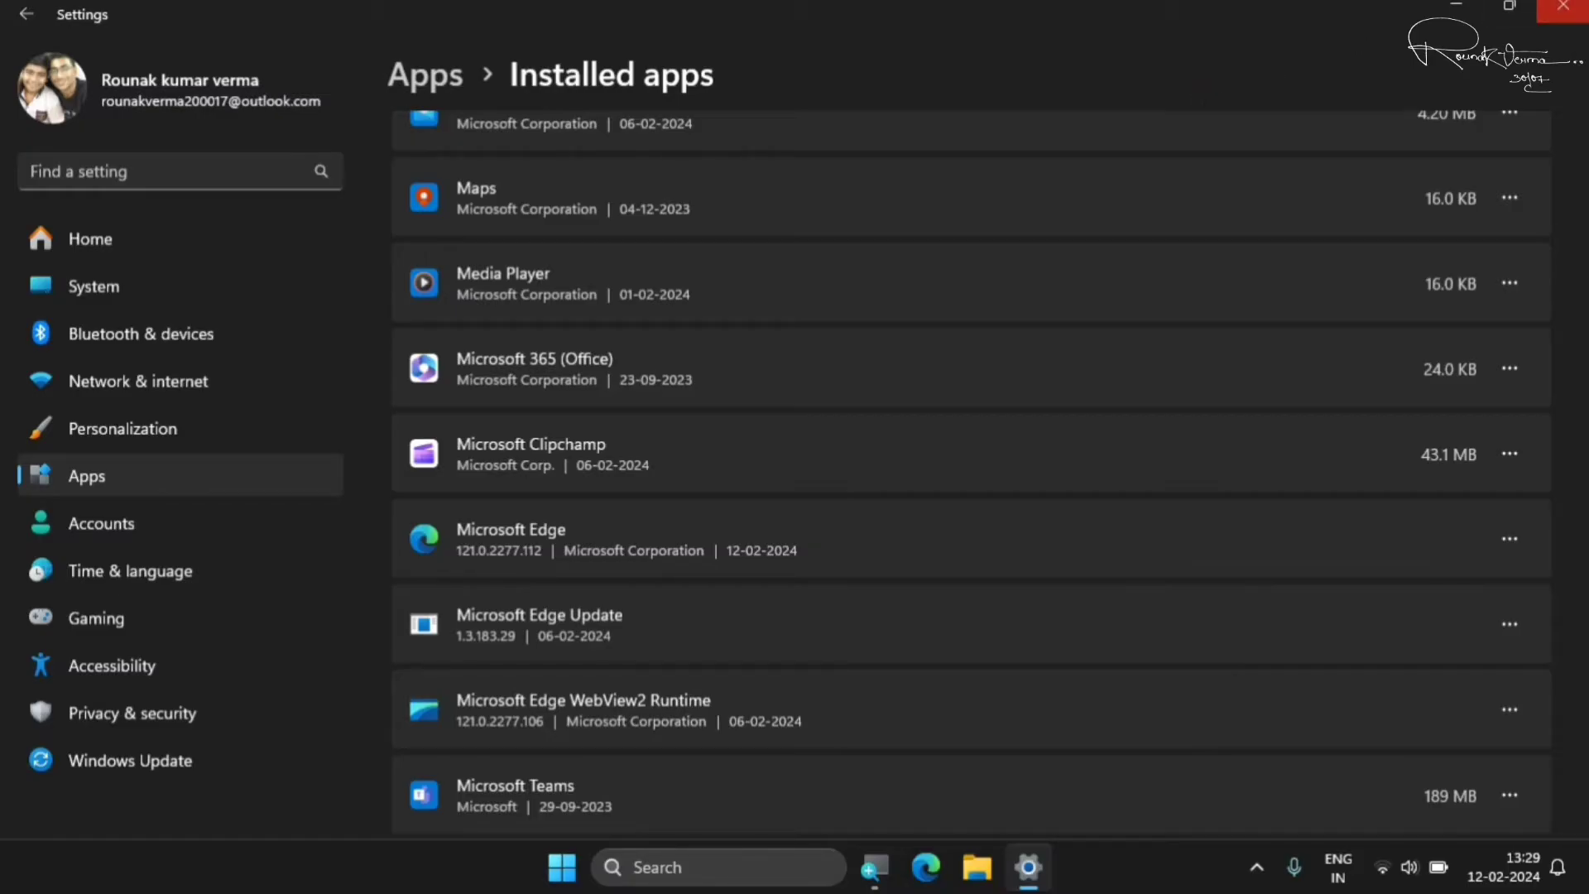
left_click(1562, 6)
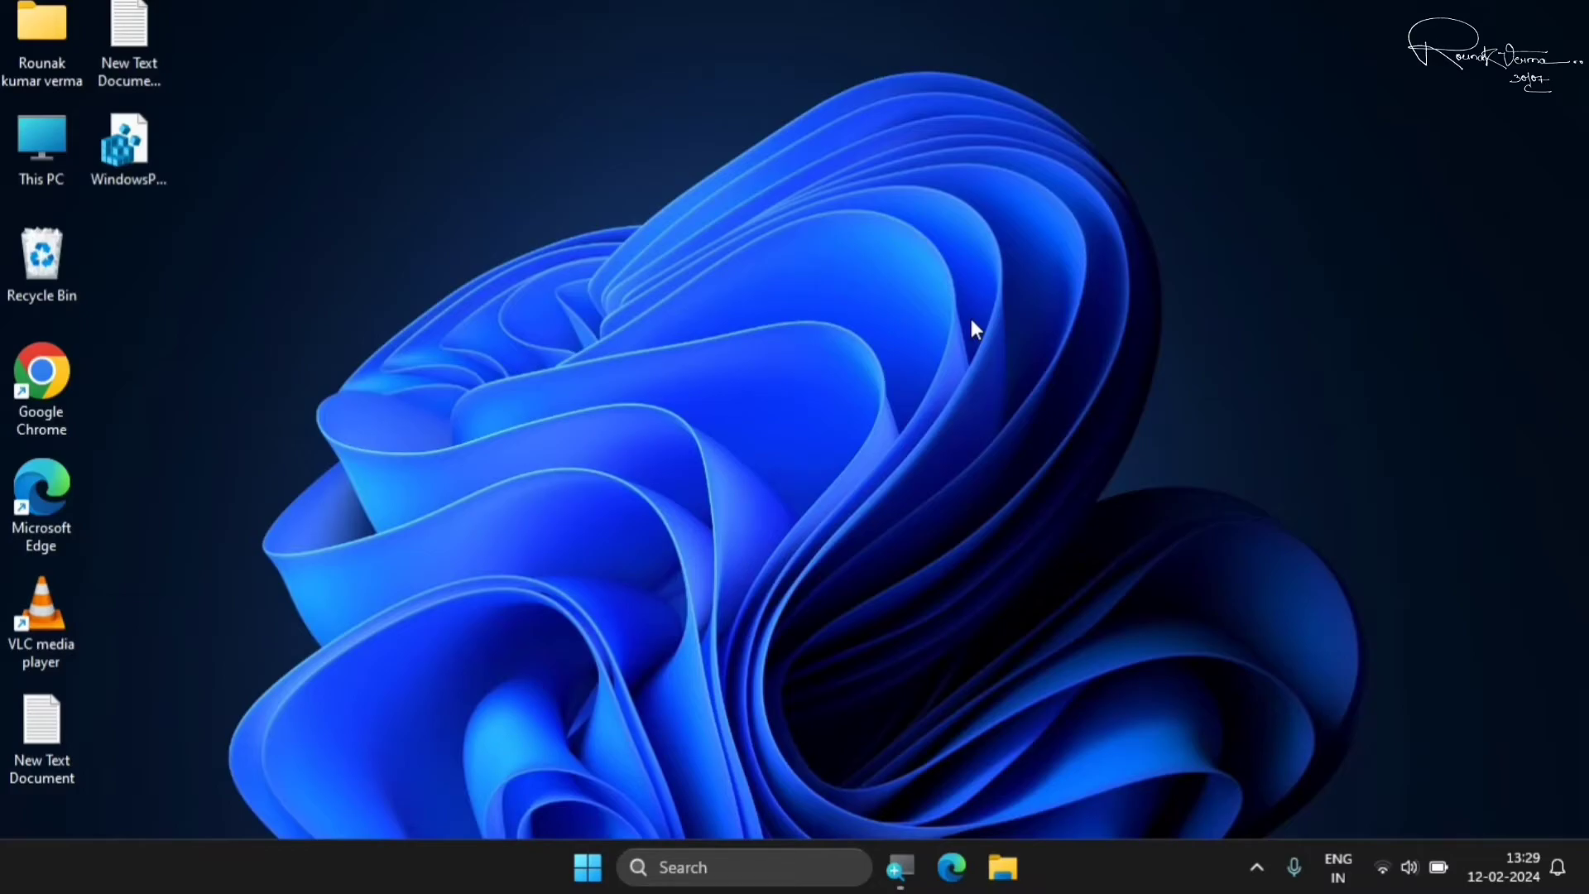
Search Windows for "regis" and launch Registry Editor, allowing it to make changes
left_click(581, 884)
left_click(581, 884)
left_click(581, 884)
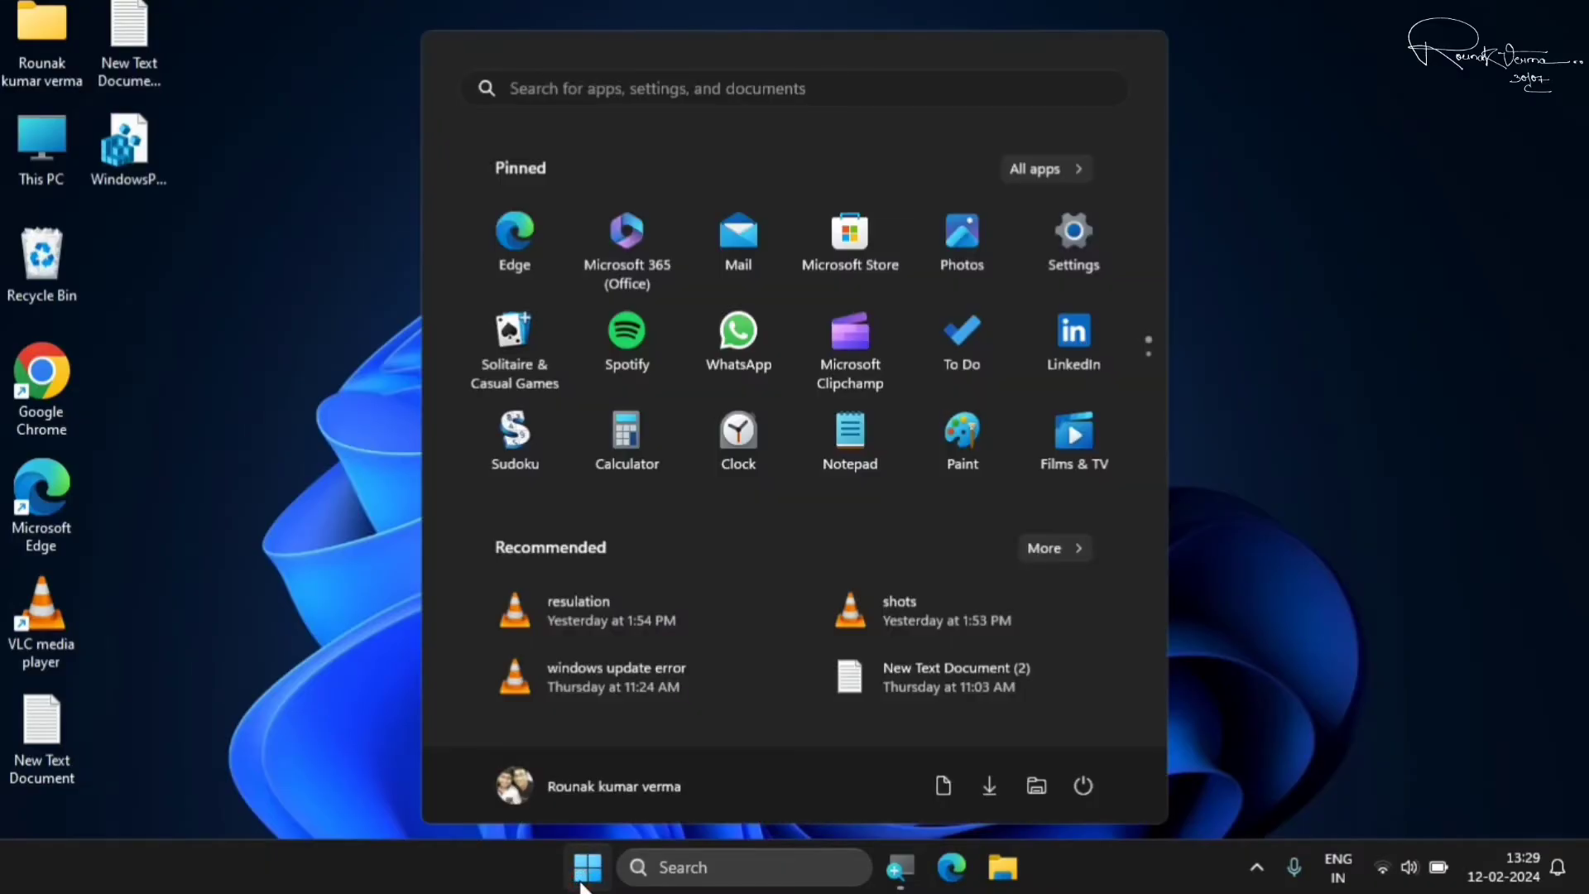
type("regis")
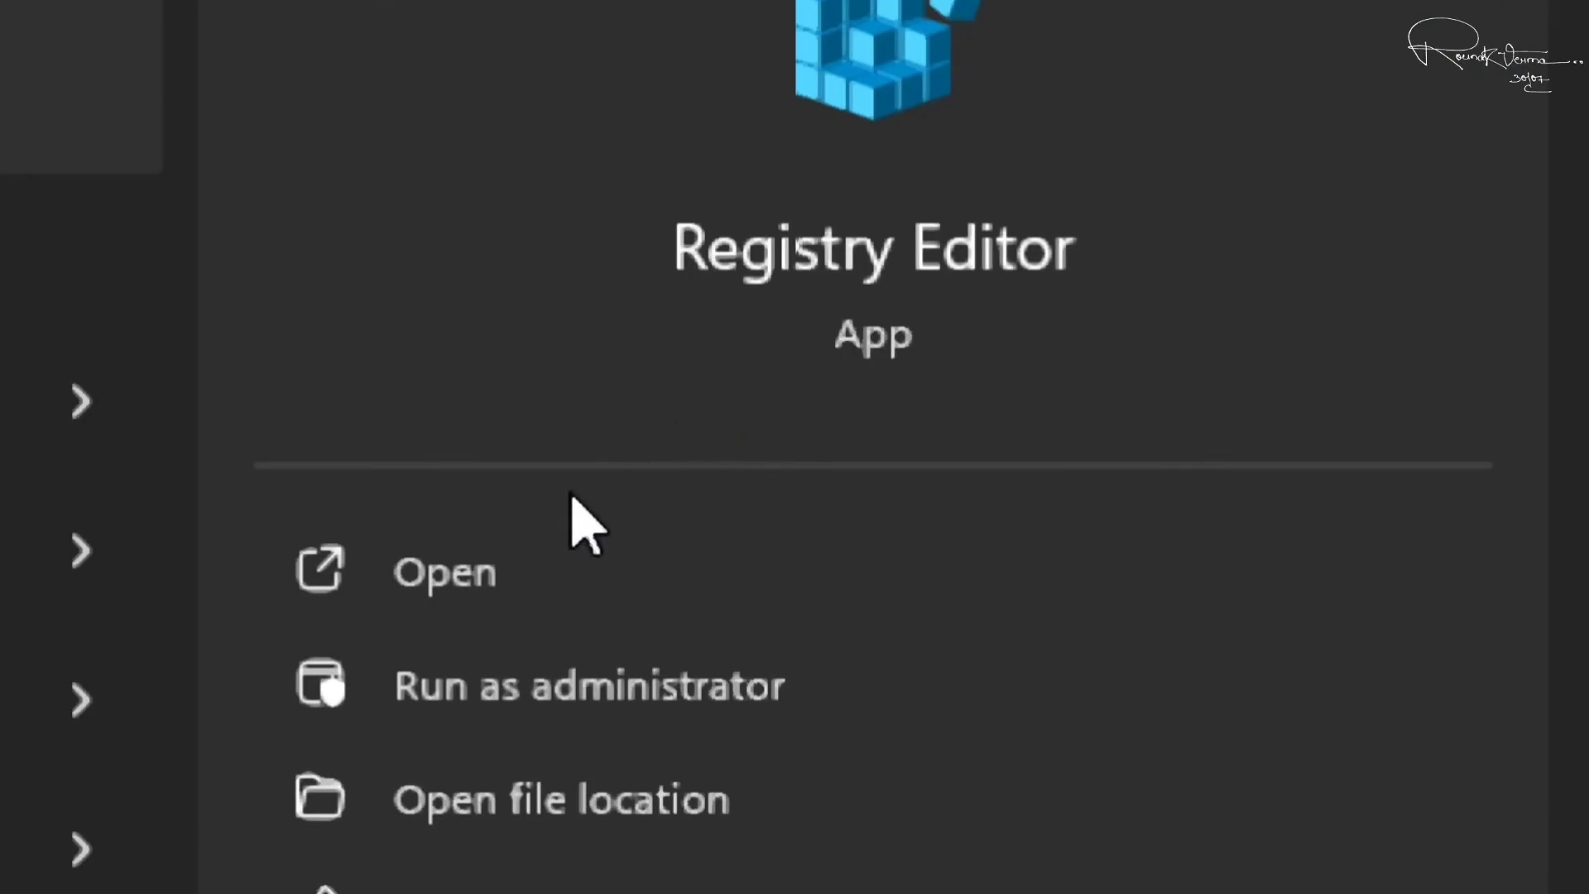
left_click(496, 579)
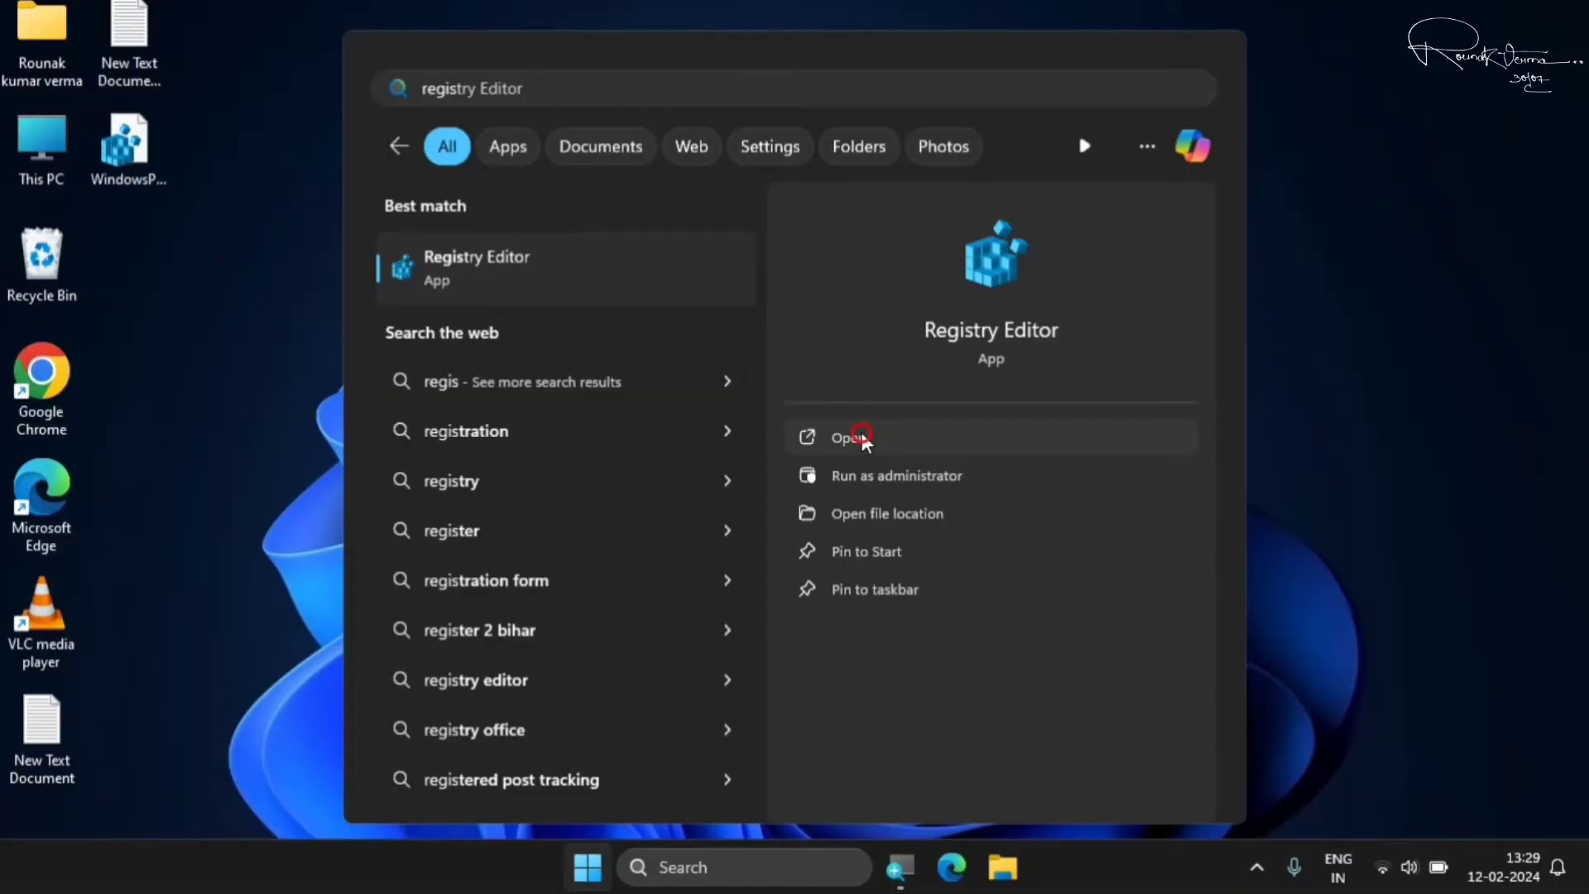
left_click(1516, 311)
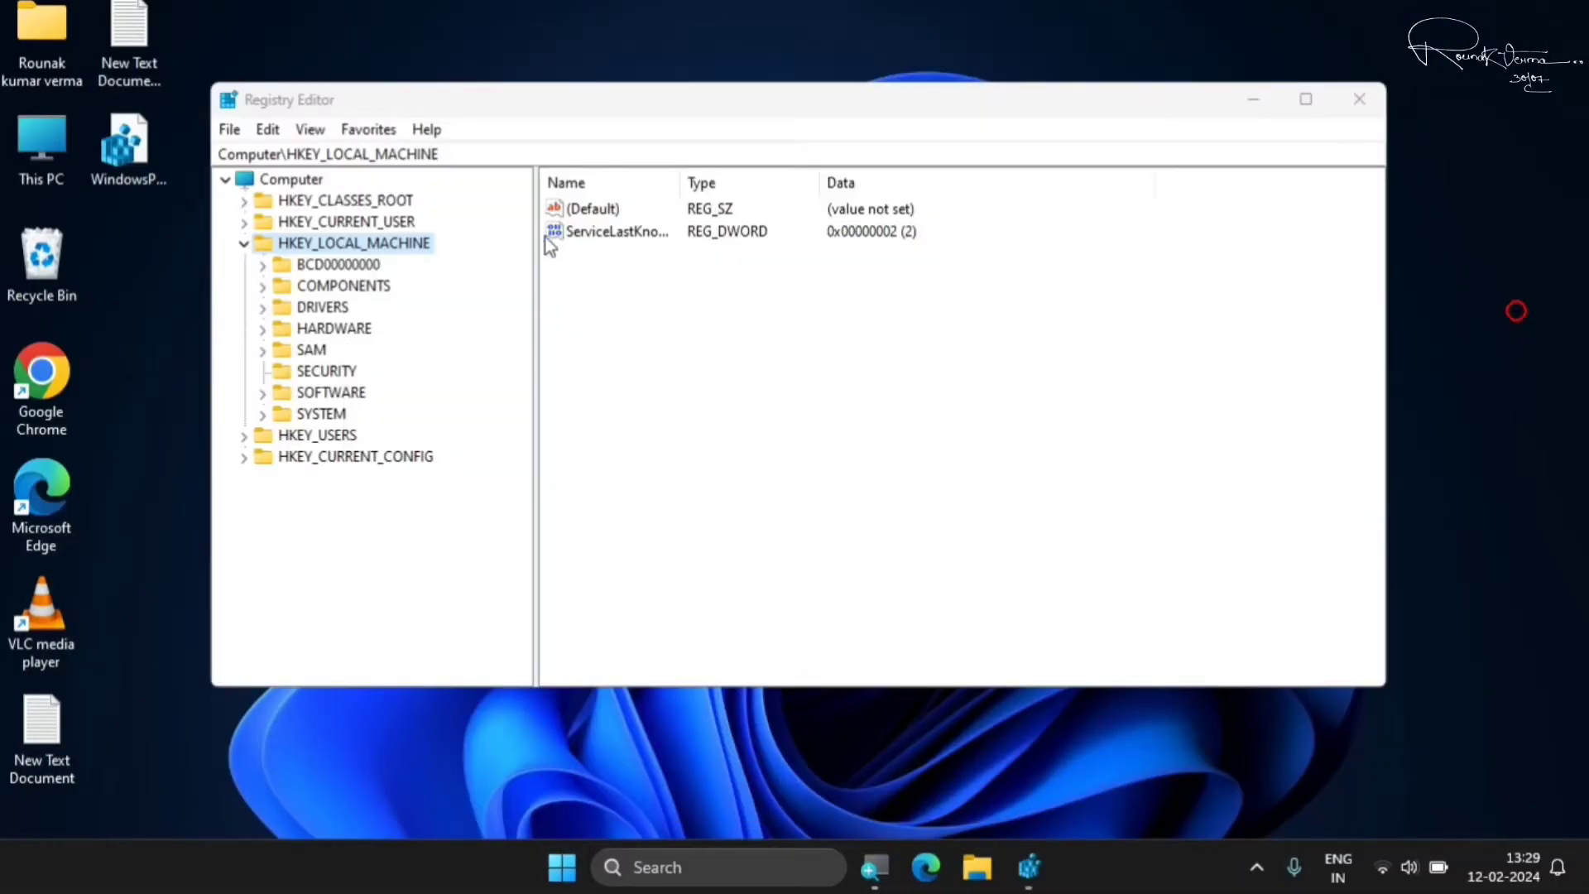
Collapse and re-expand HKEY_LOCAL_MACHINE, and expand its SOFTWARE key
left_click(244, 244)
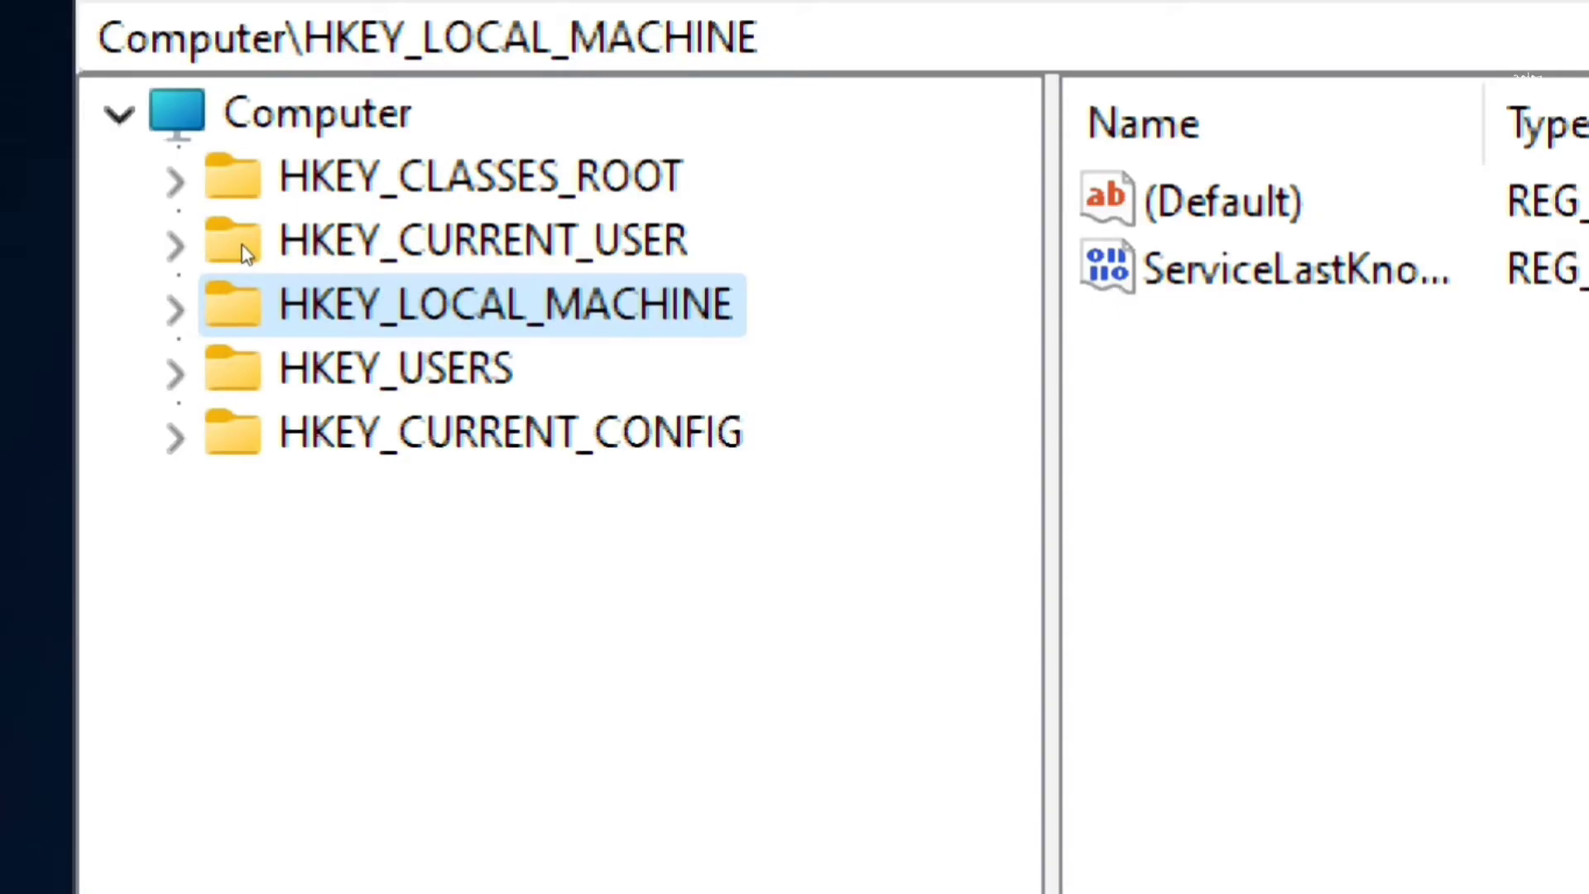
key("Right")
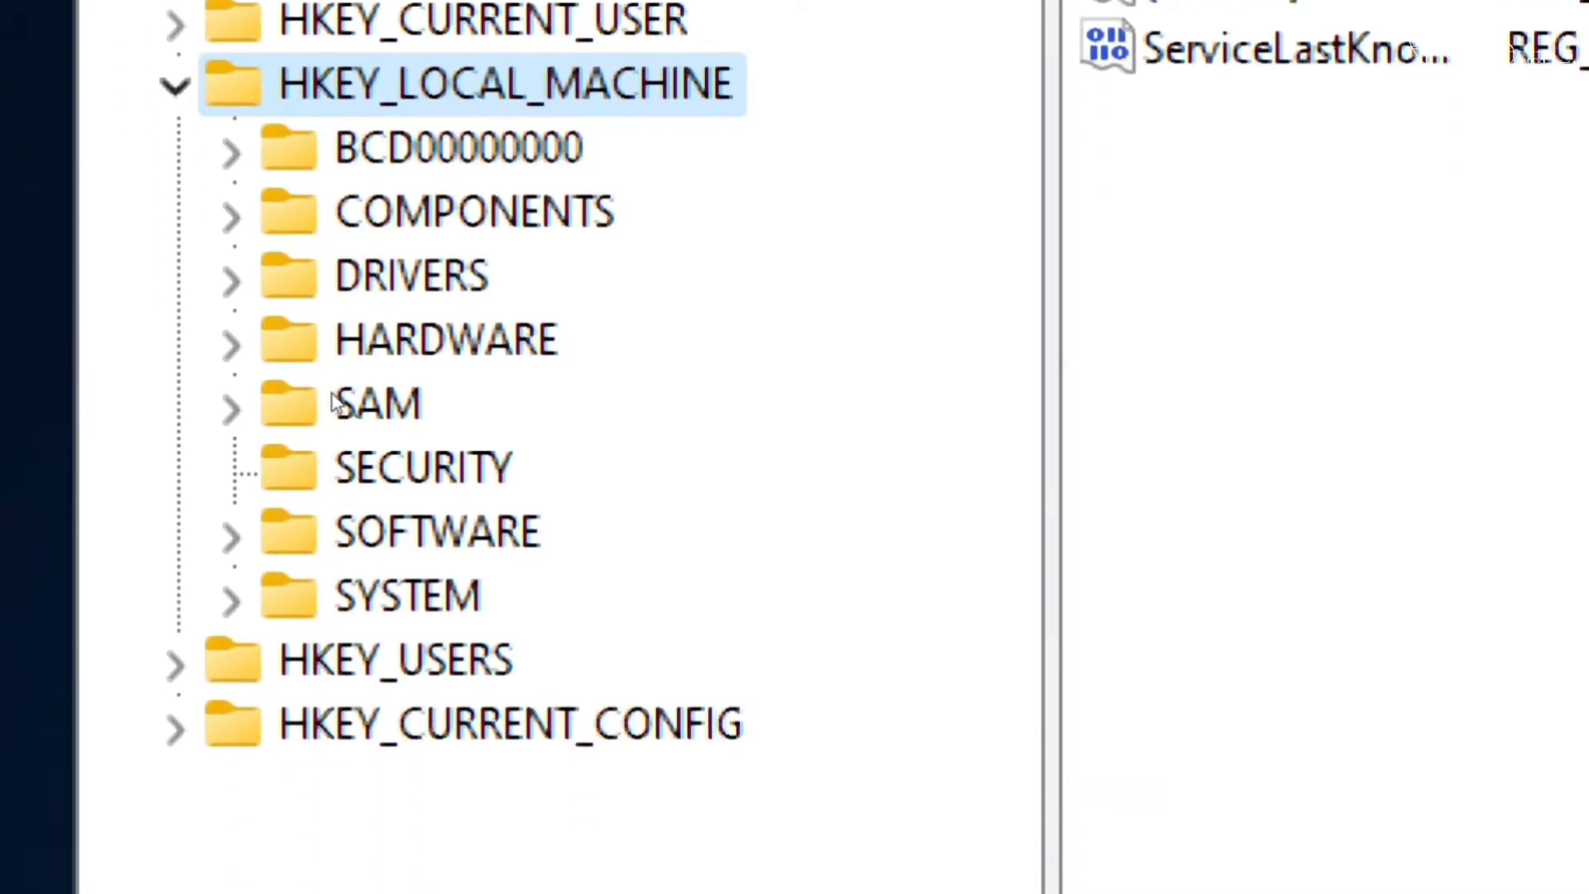
key("Down")
key("Down")
key("Down")
key("Down")
key("Down")
key("Down")
key("Down")
key("Right")
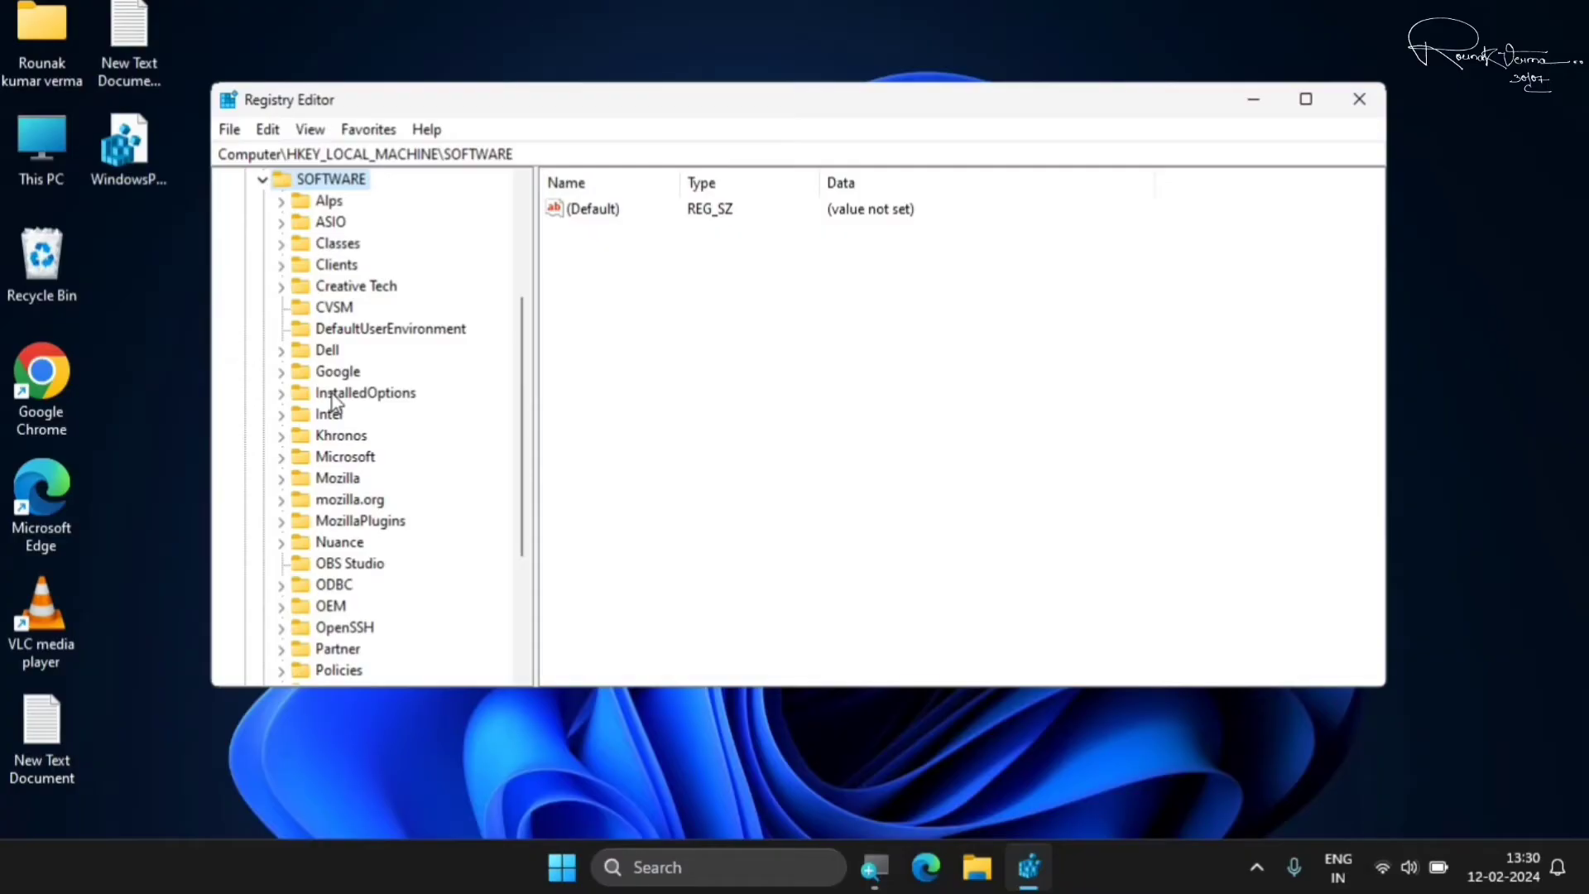
Expand the registry path WOW6432Node\Microsoft\Windows\CurrentVersion under the SOFTWARE key
scroll(333, 403, "down", 3)
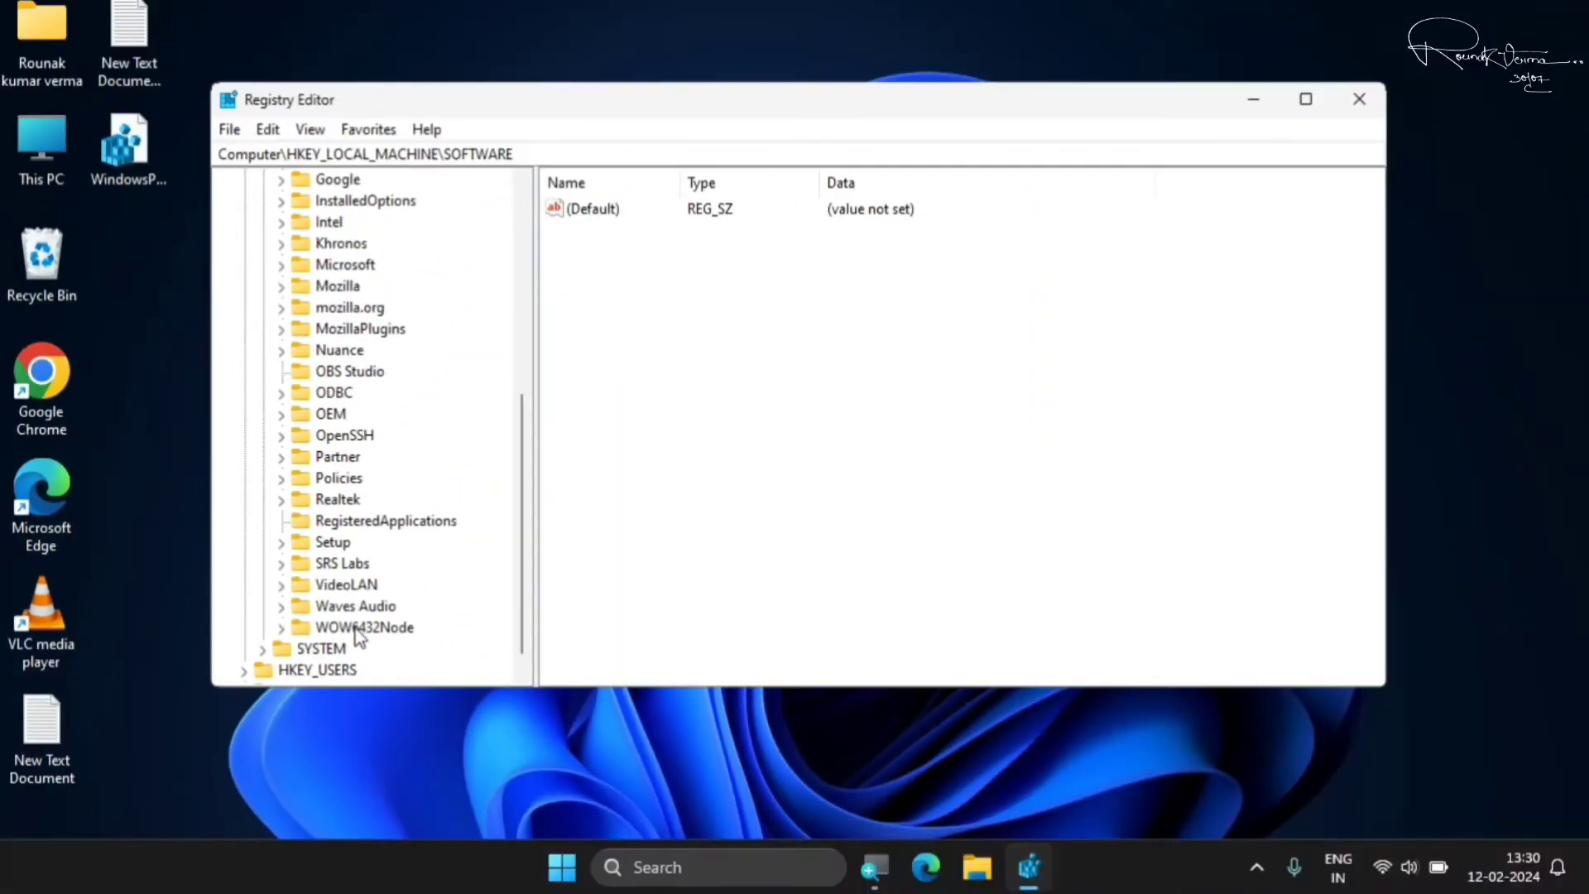
double_click(355, 628)
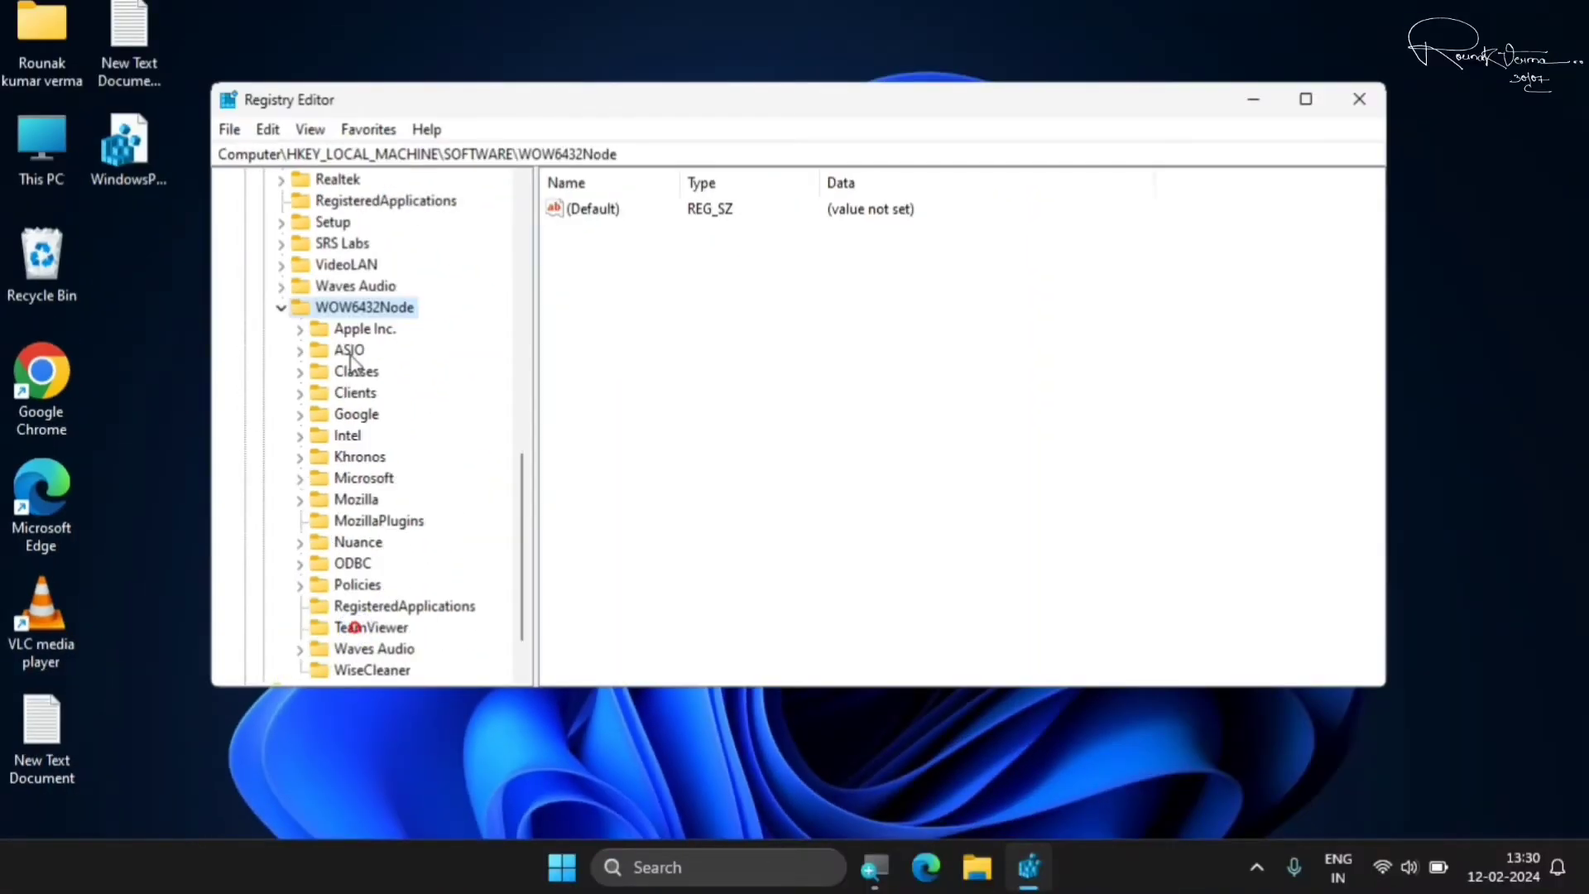
scroll(519, 534, "down", 1)
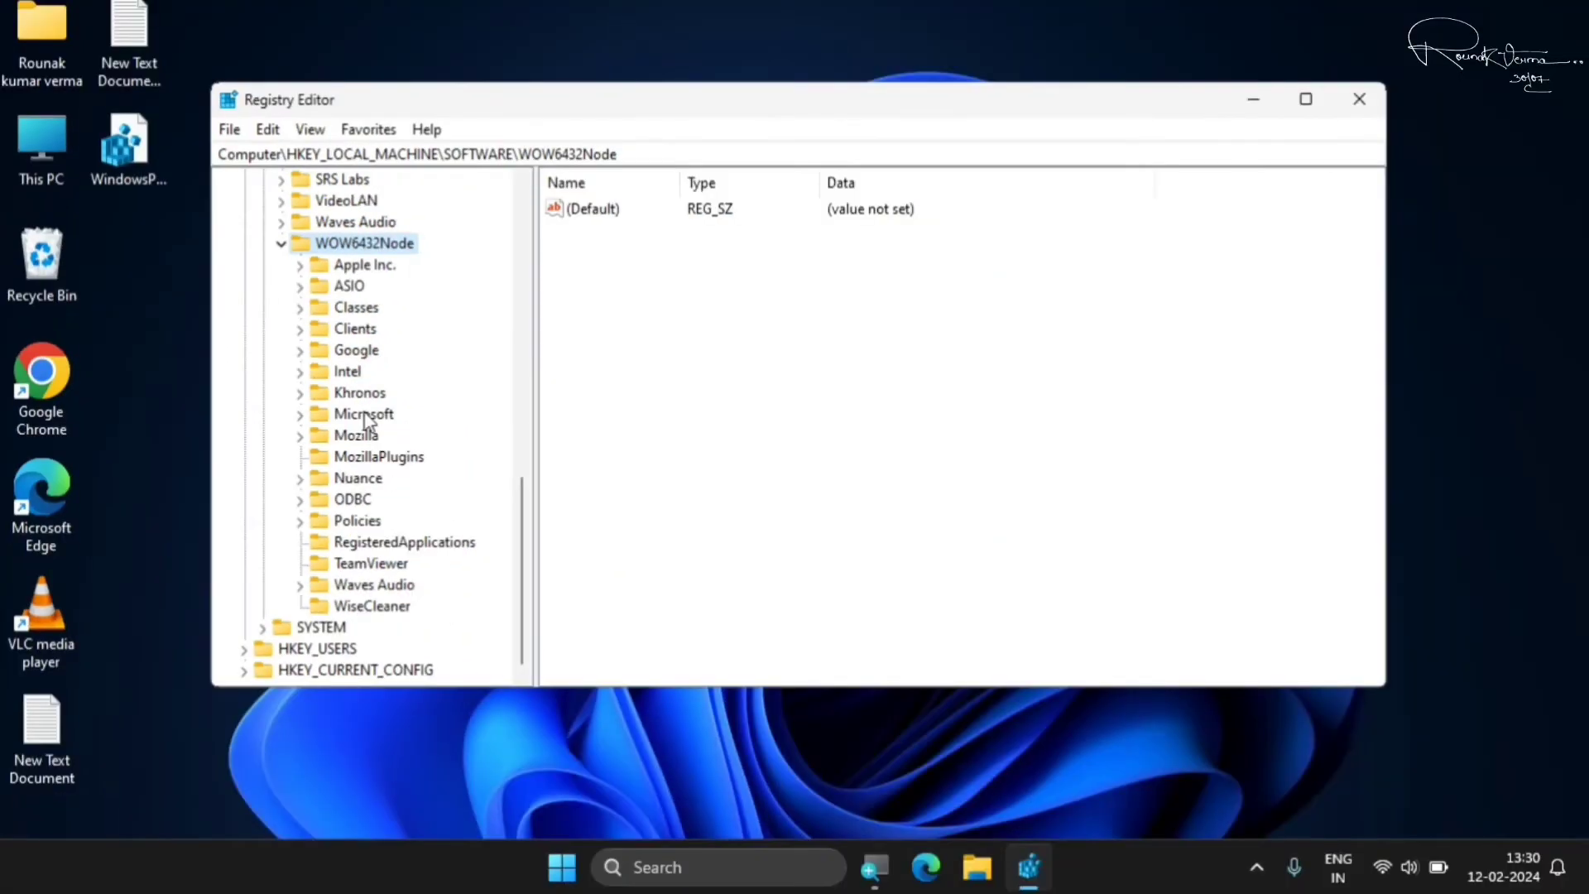
double_click(369, 422)
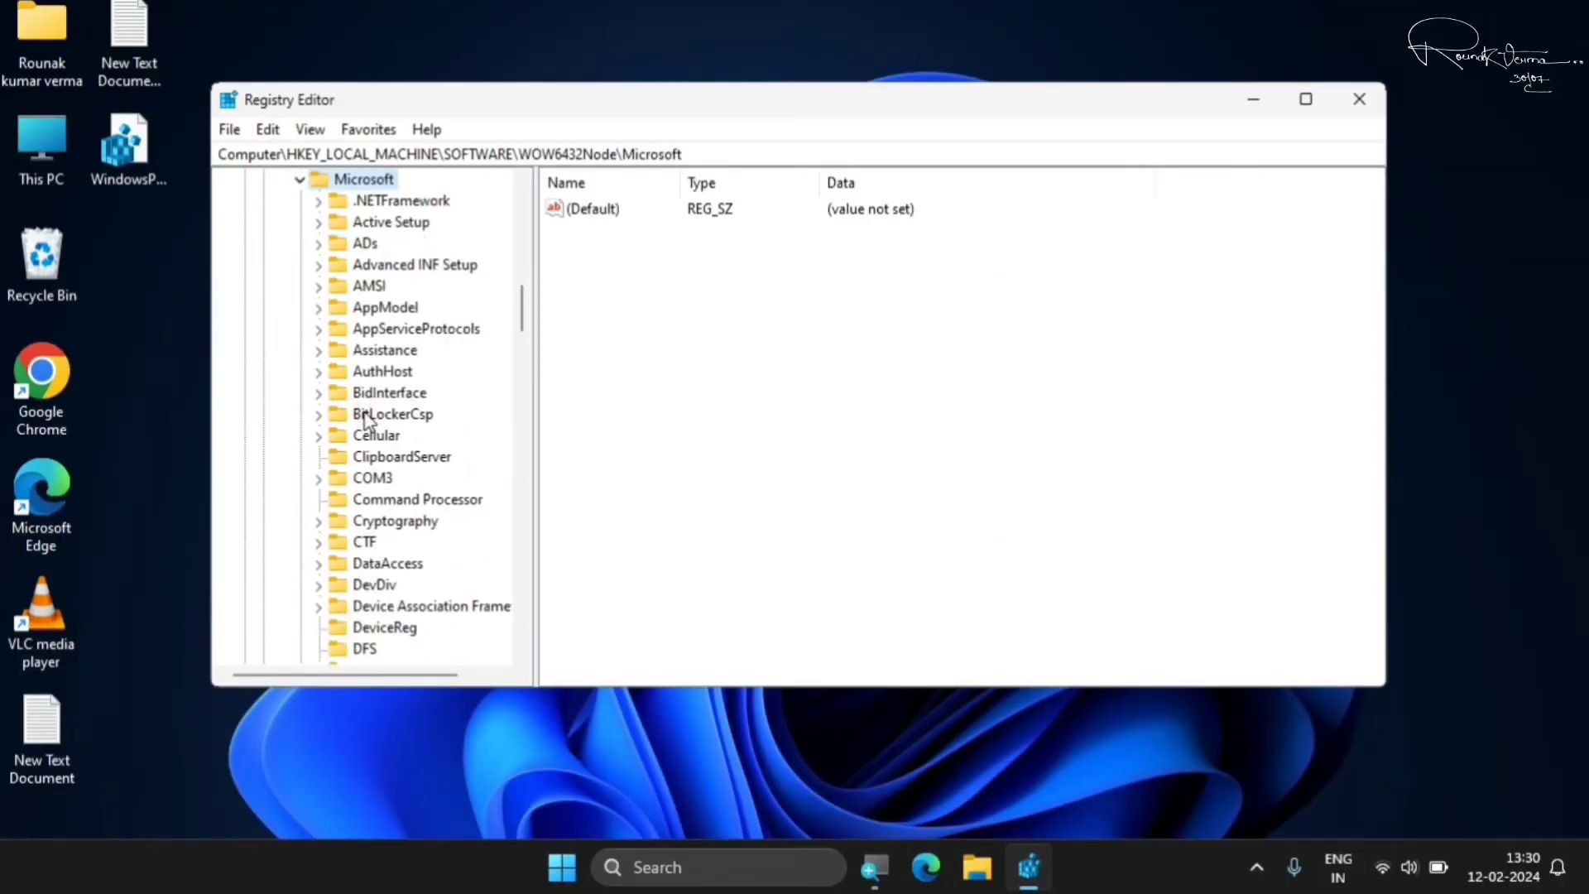
scroll(364, 422, "down", 20)
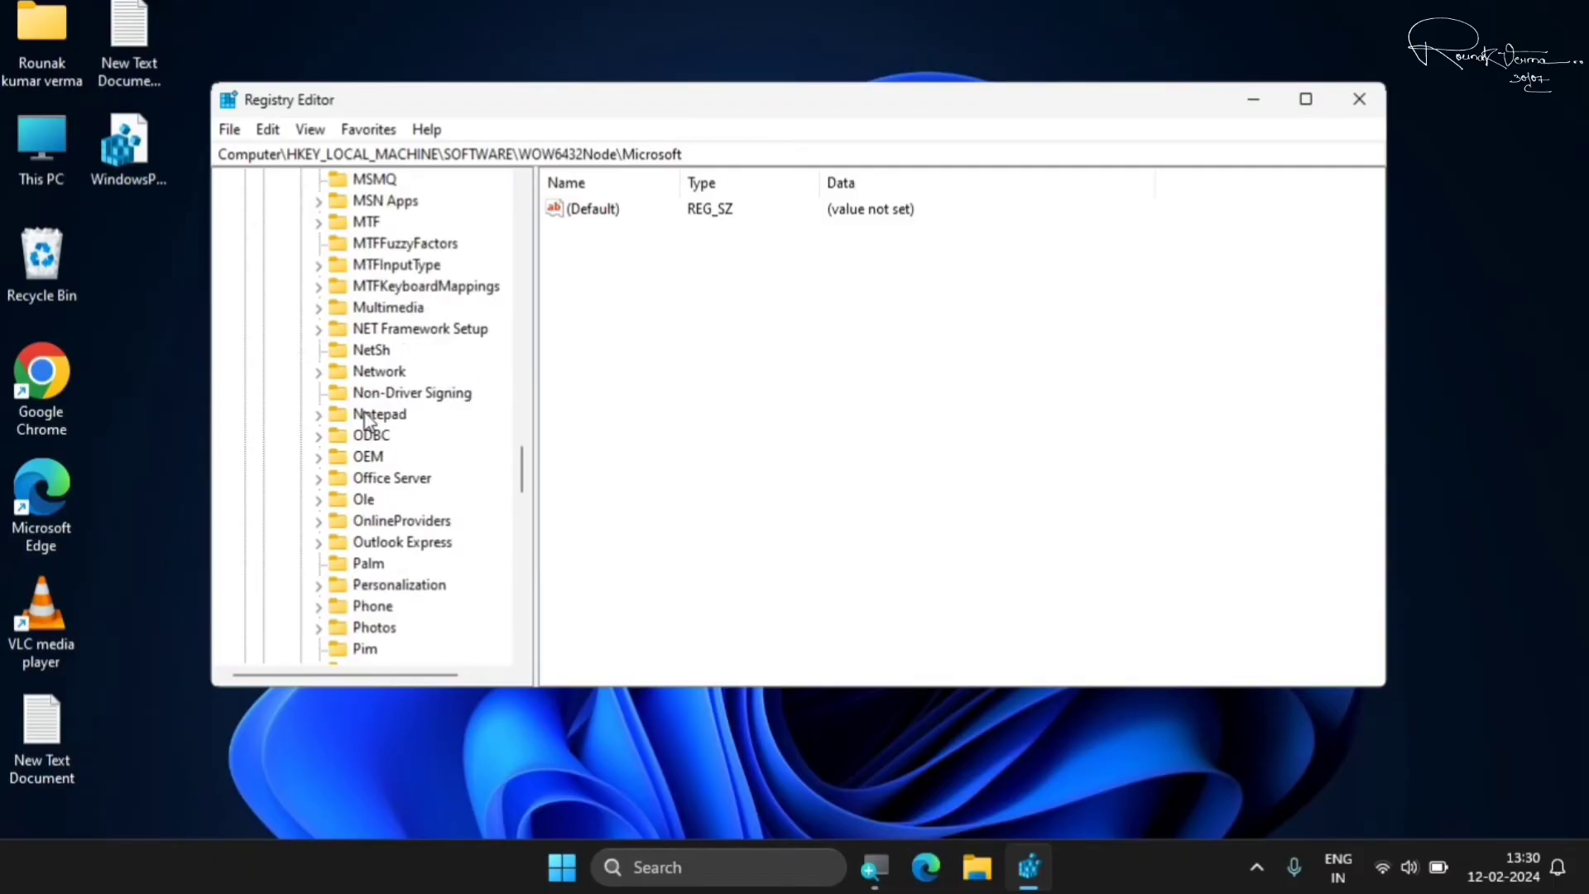
scroll(364, 418, "down", 7)
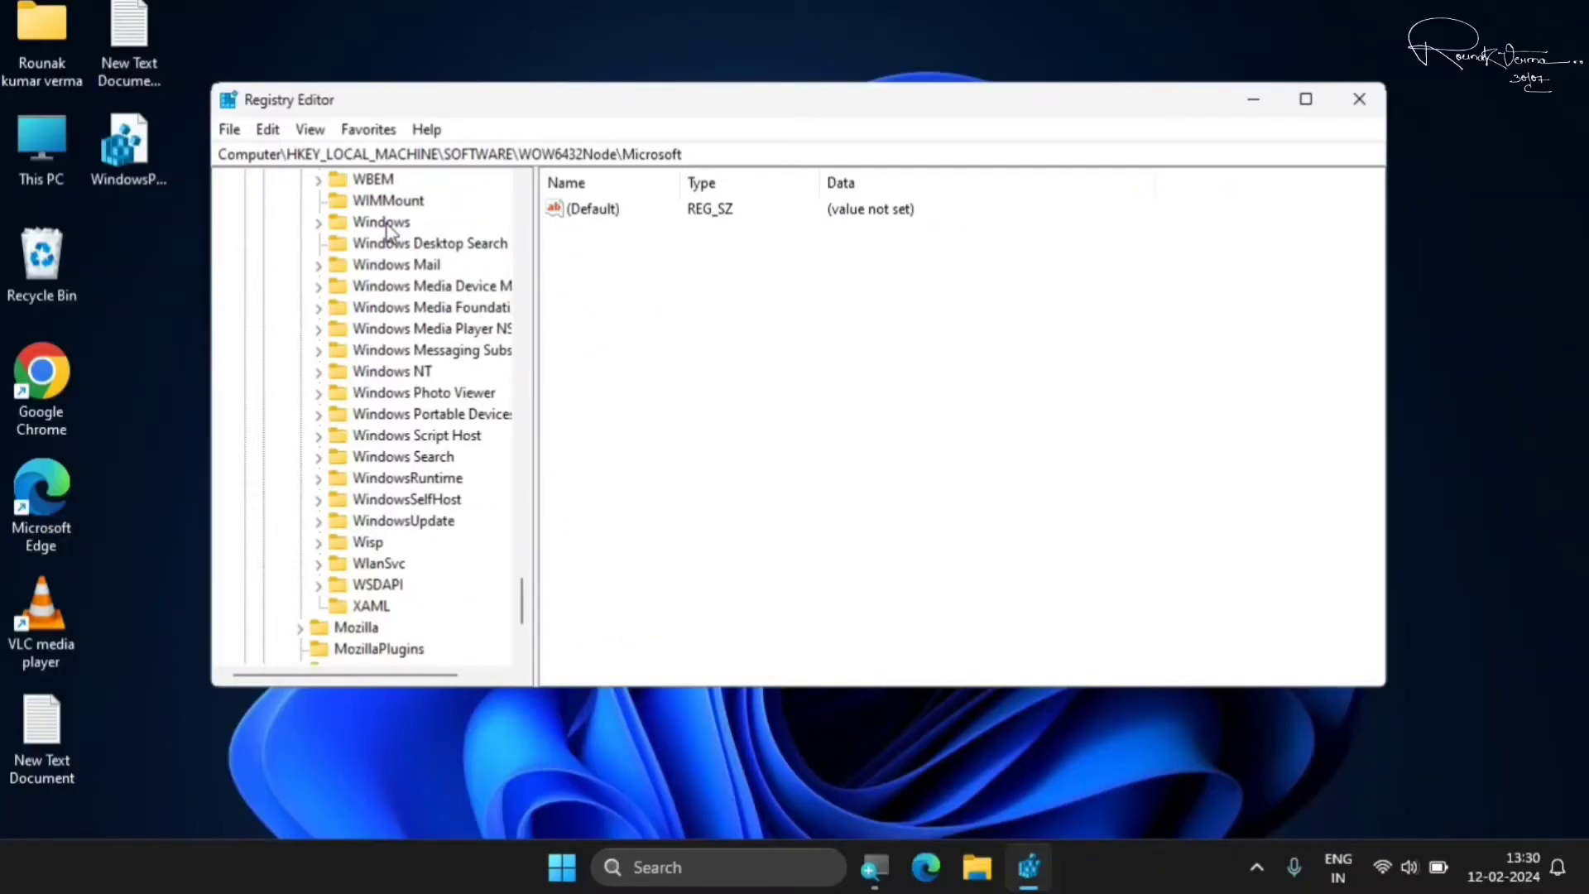
double_click(382, 223)
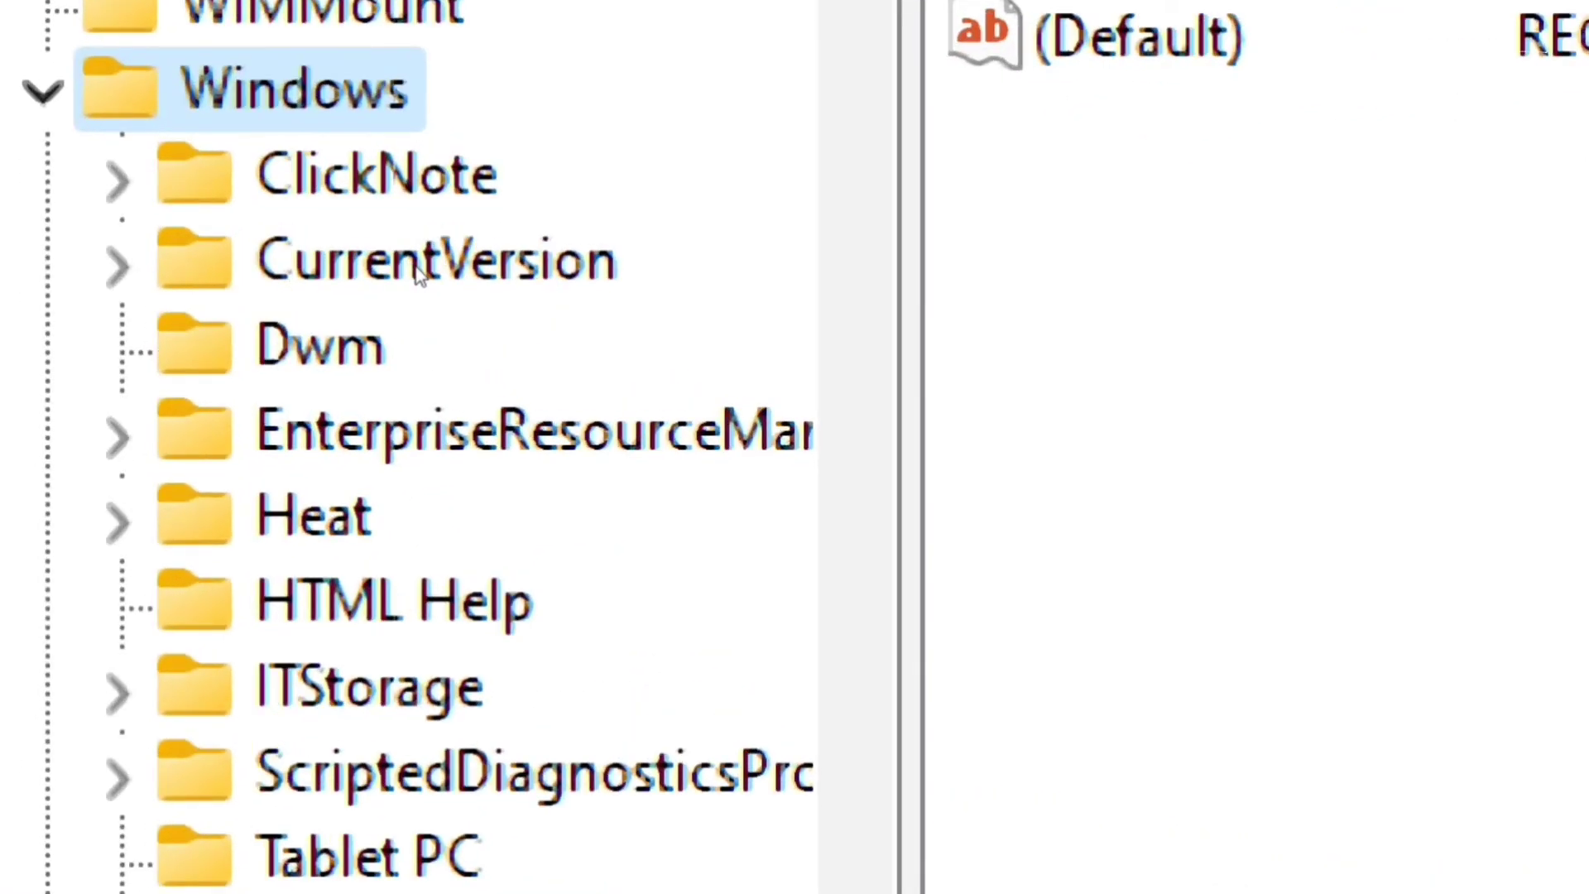
double_click(411, 265)
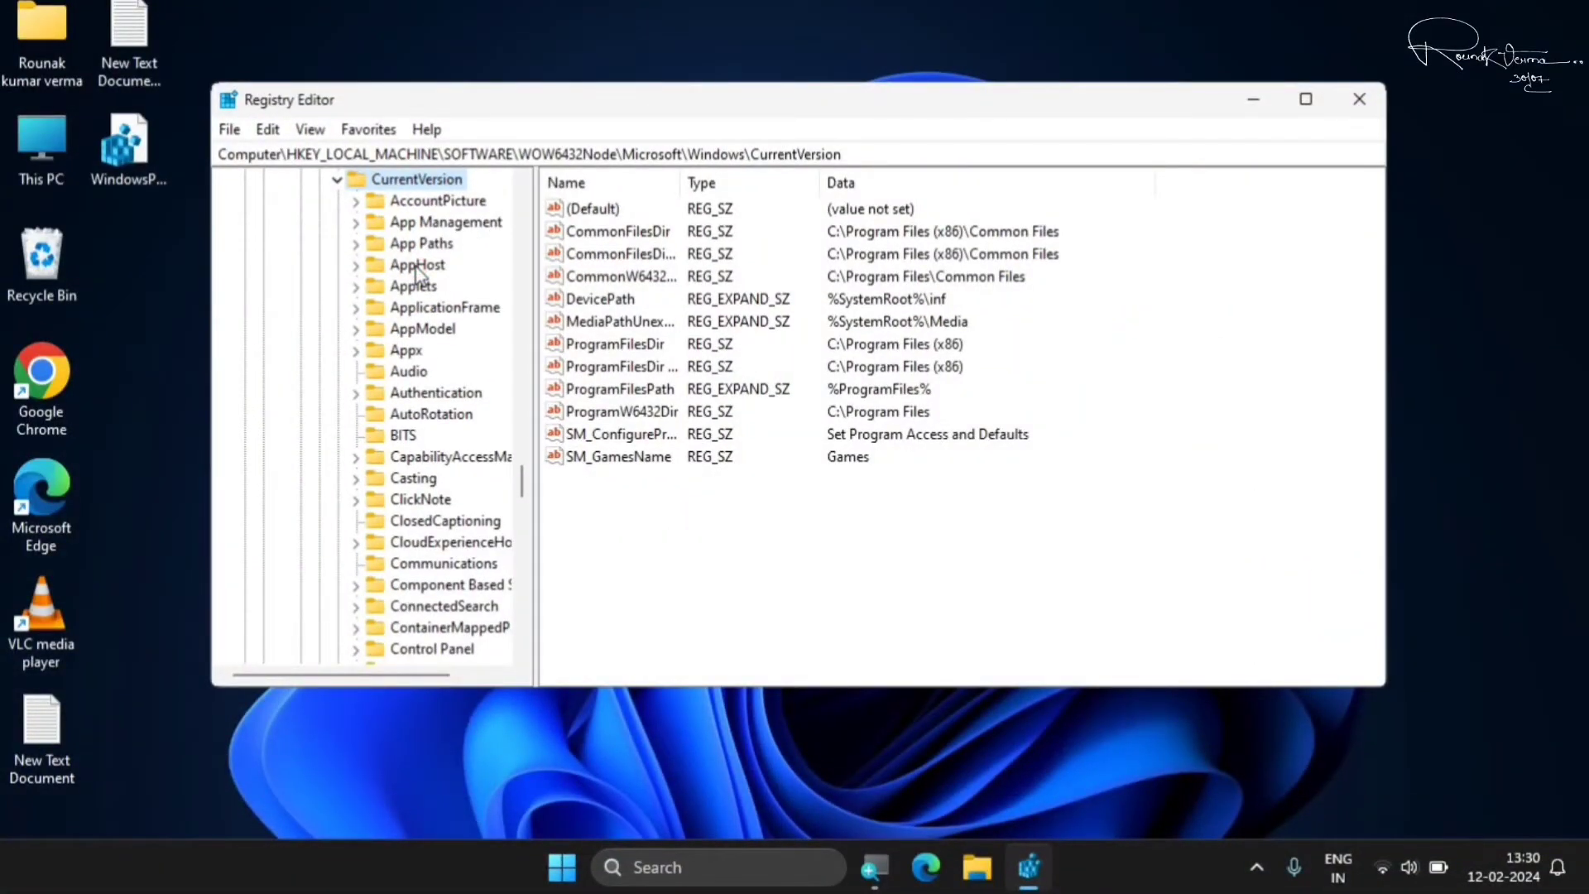
Expand the Uninstall key under CurrentVersion, widen the key tree, and select the Microsoft Edge subkey
scroll(399, 484, "down", 6)
scroll(397, 484, "down", 13)
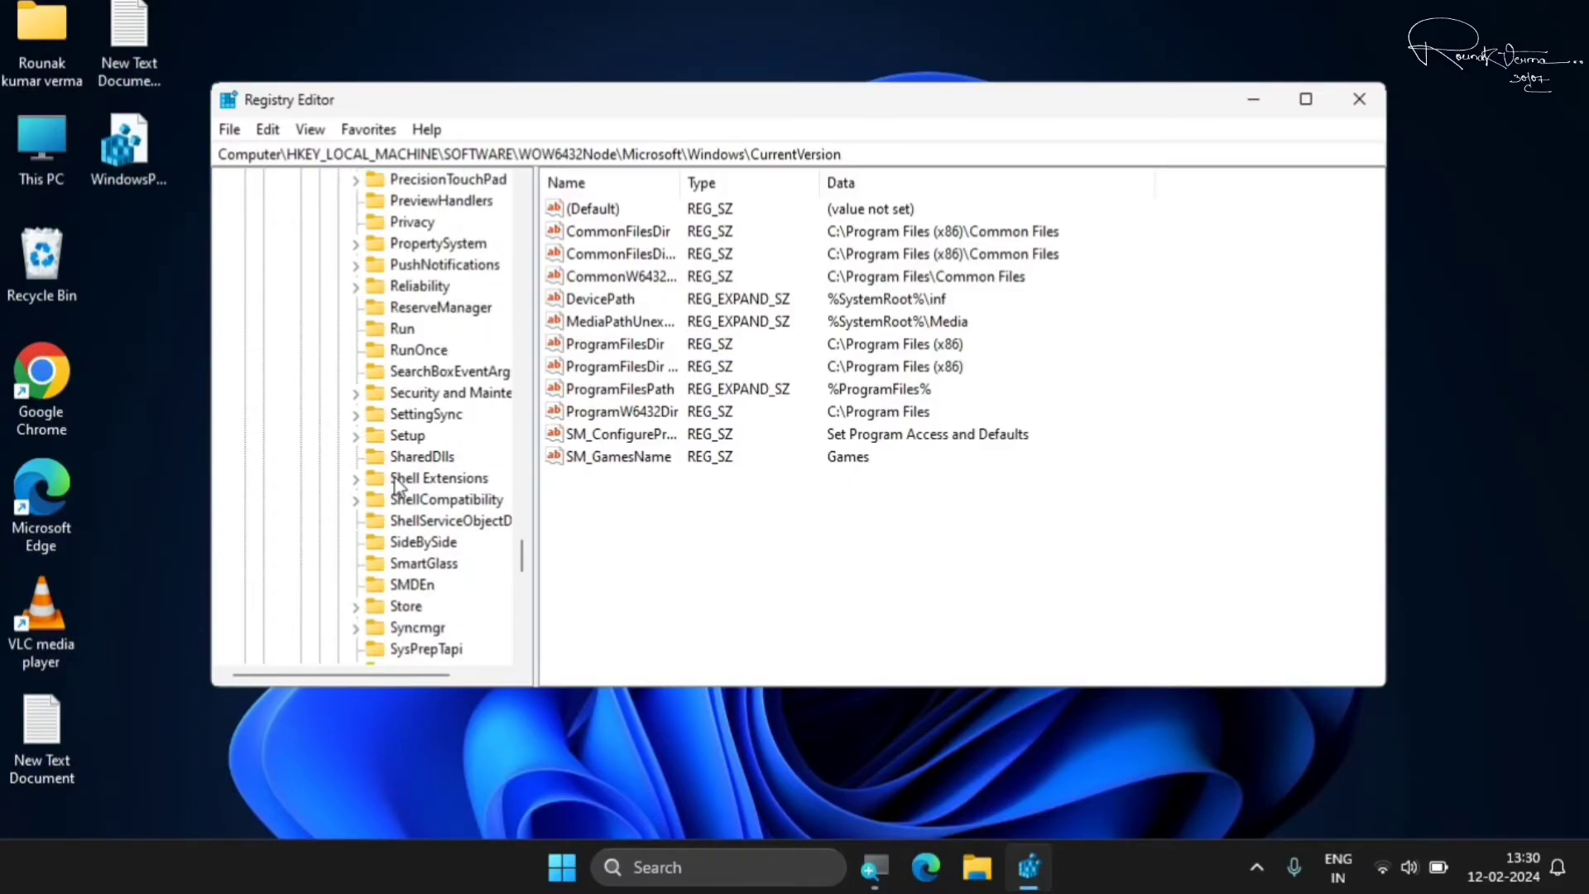
scroll(397, 486, "down", 5)
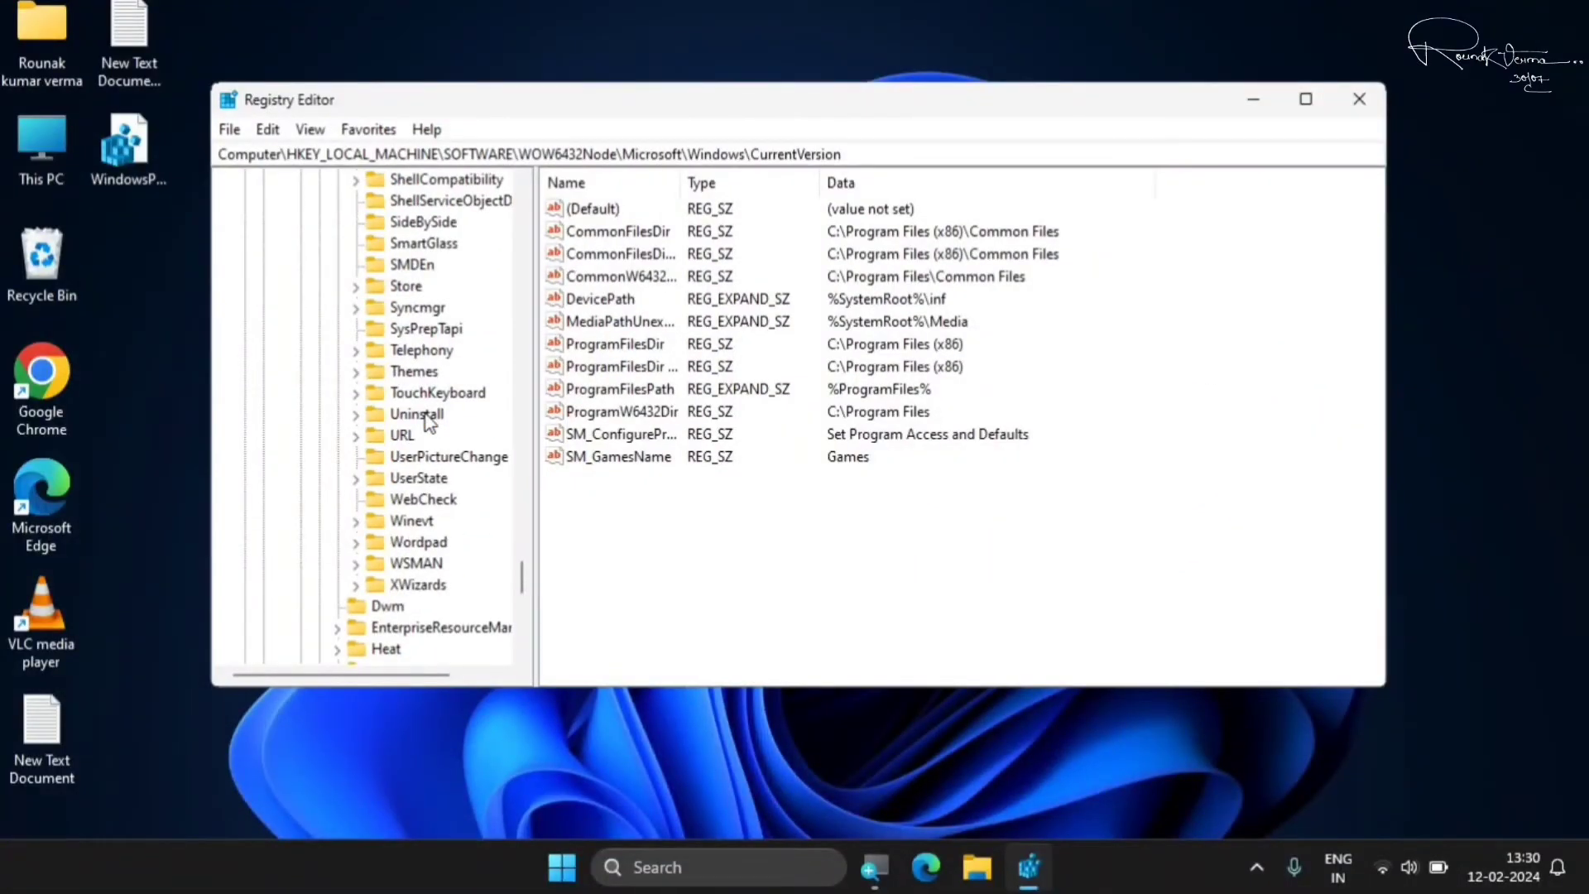
double_click(428, 418)
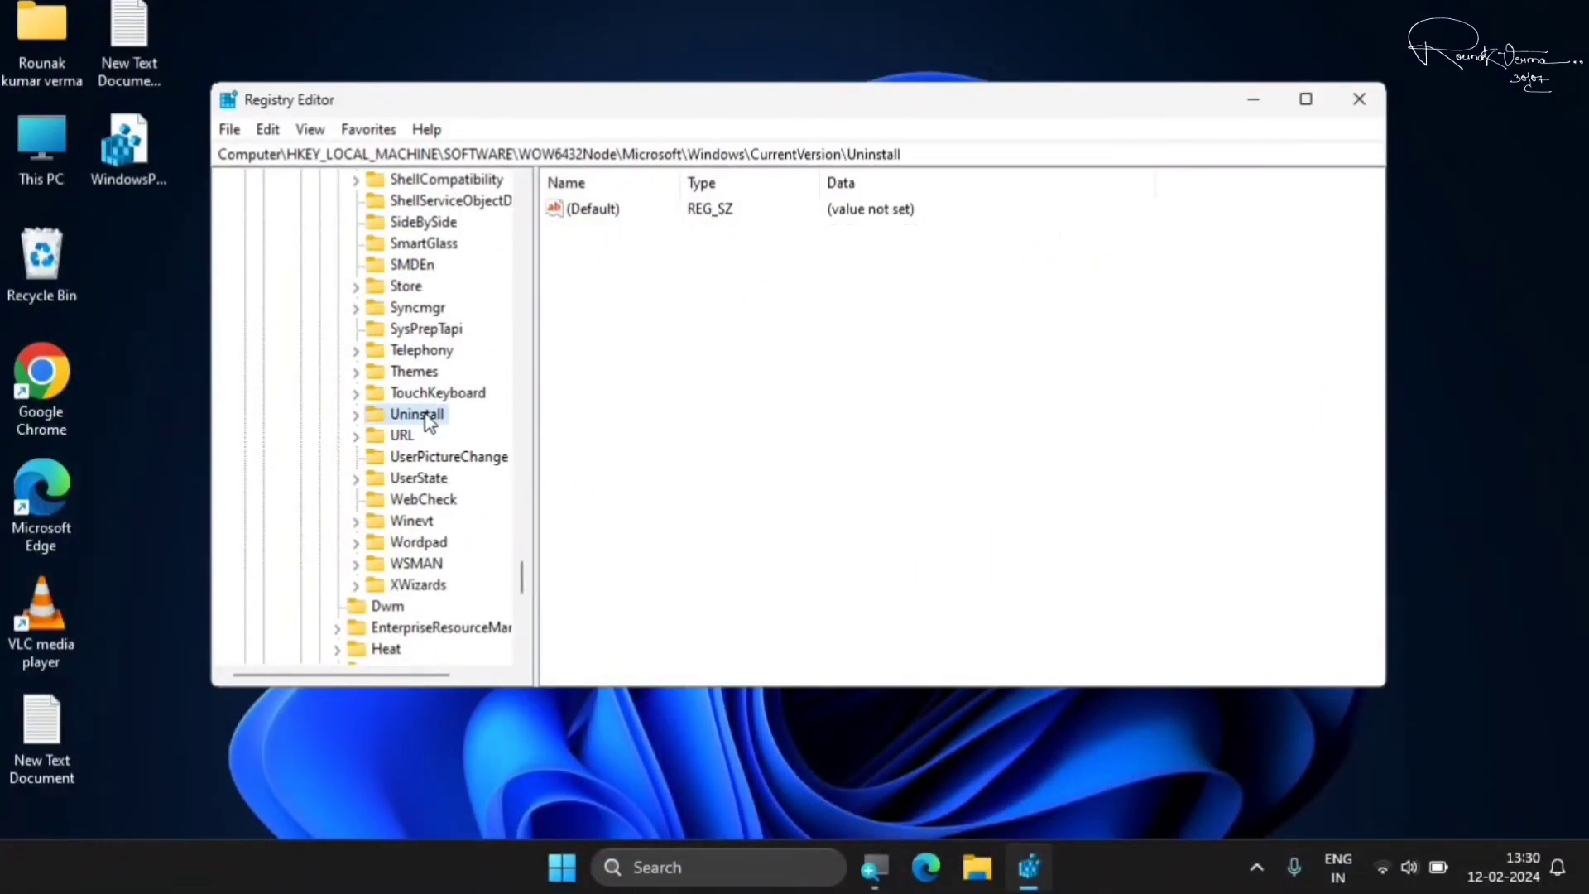
left_click_drag(533, 500, 606, 508)
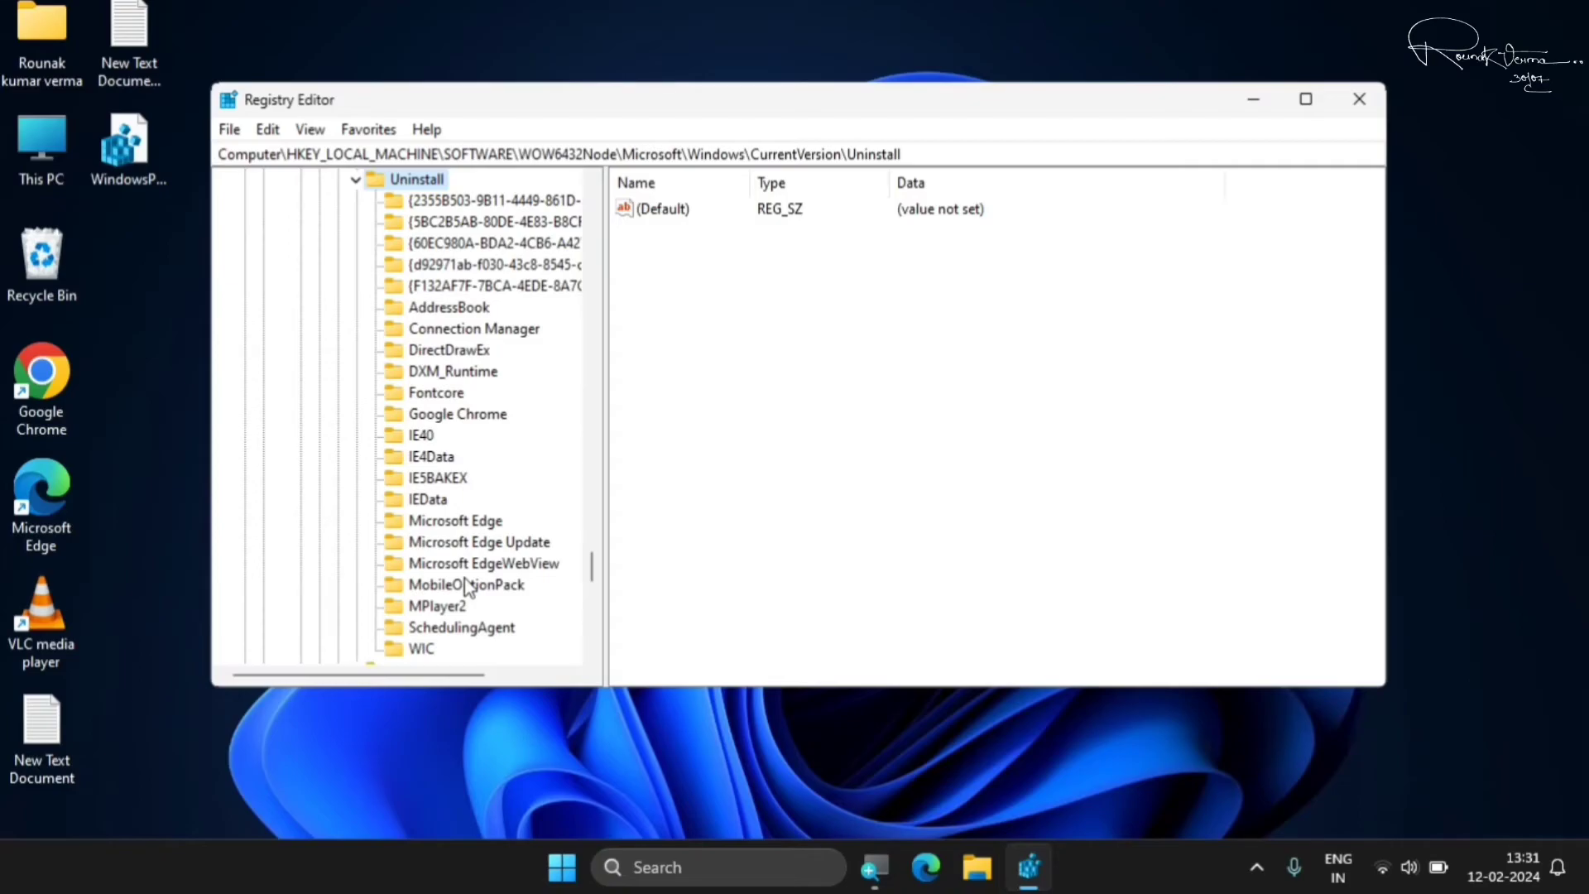
left_click(456, 520)
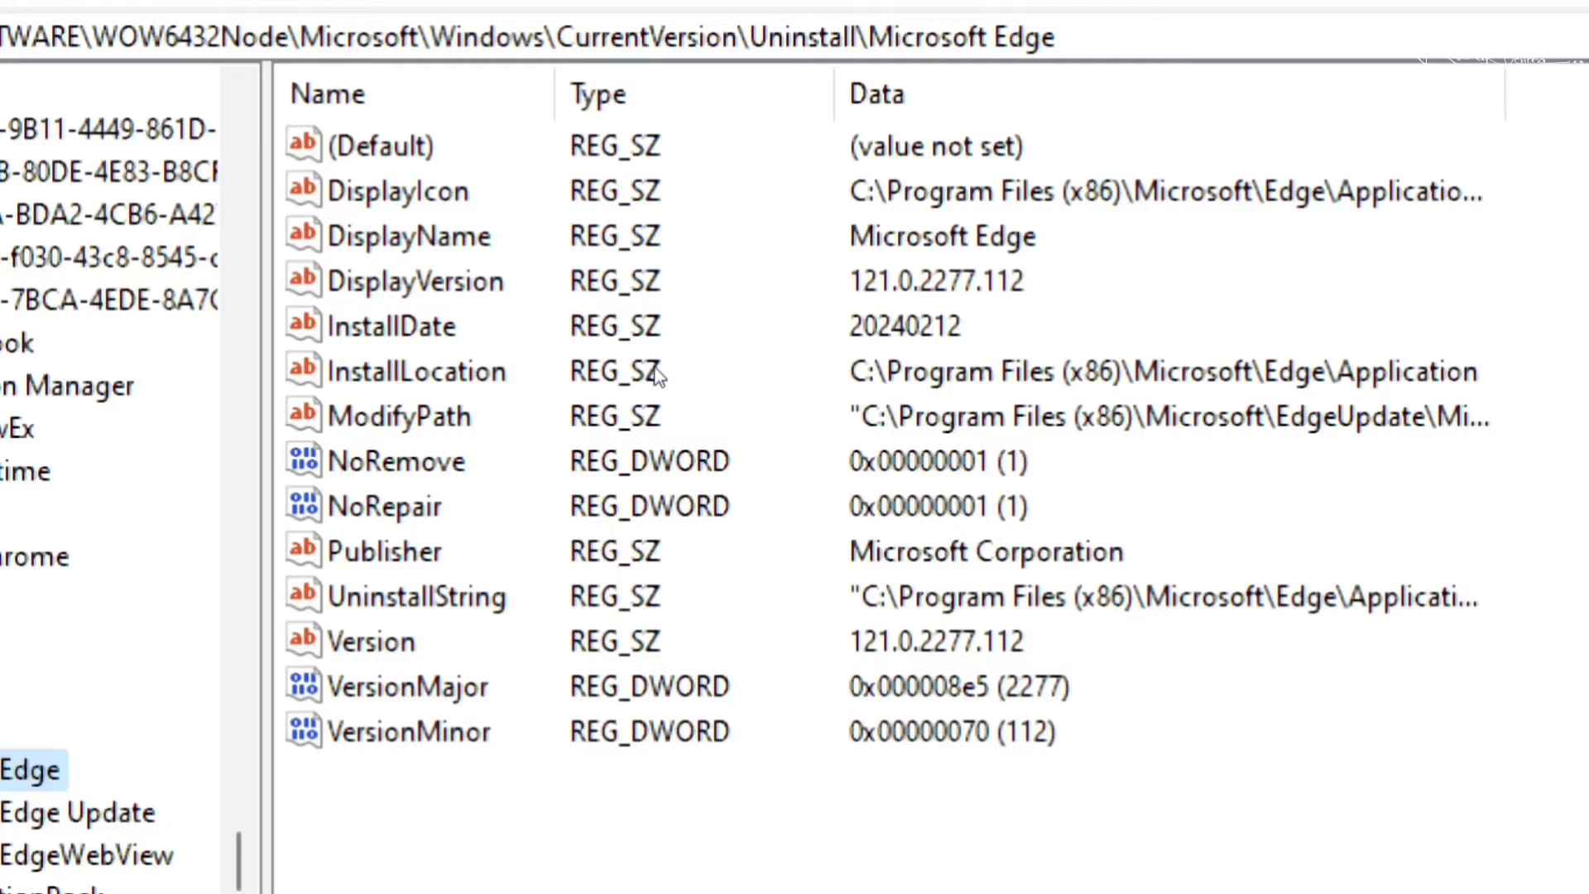
Set the Microsoft Edge key's NoRemove DWORD value data to 0 and close Registry Editor
key("Tab")
key("n")
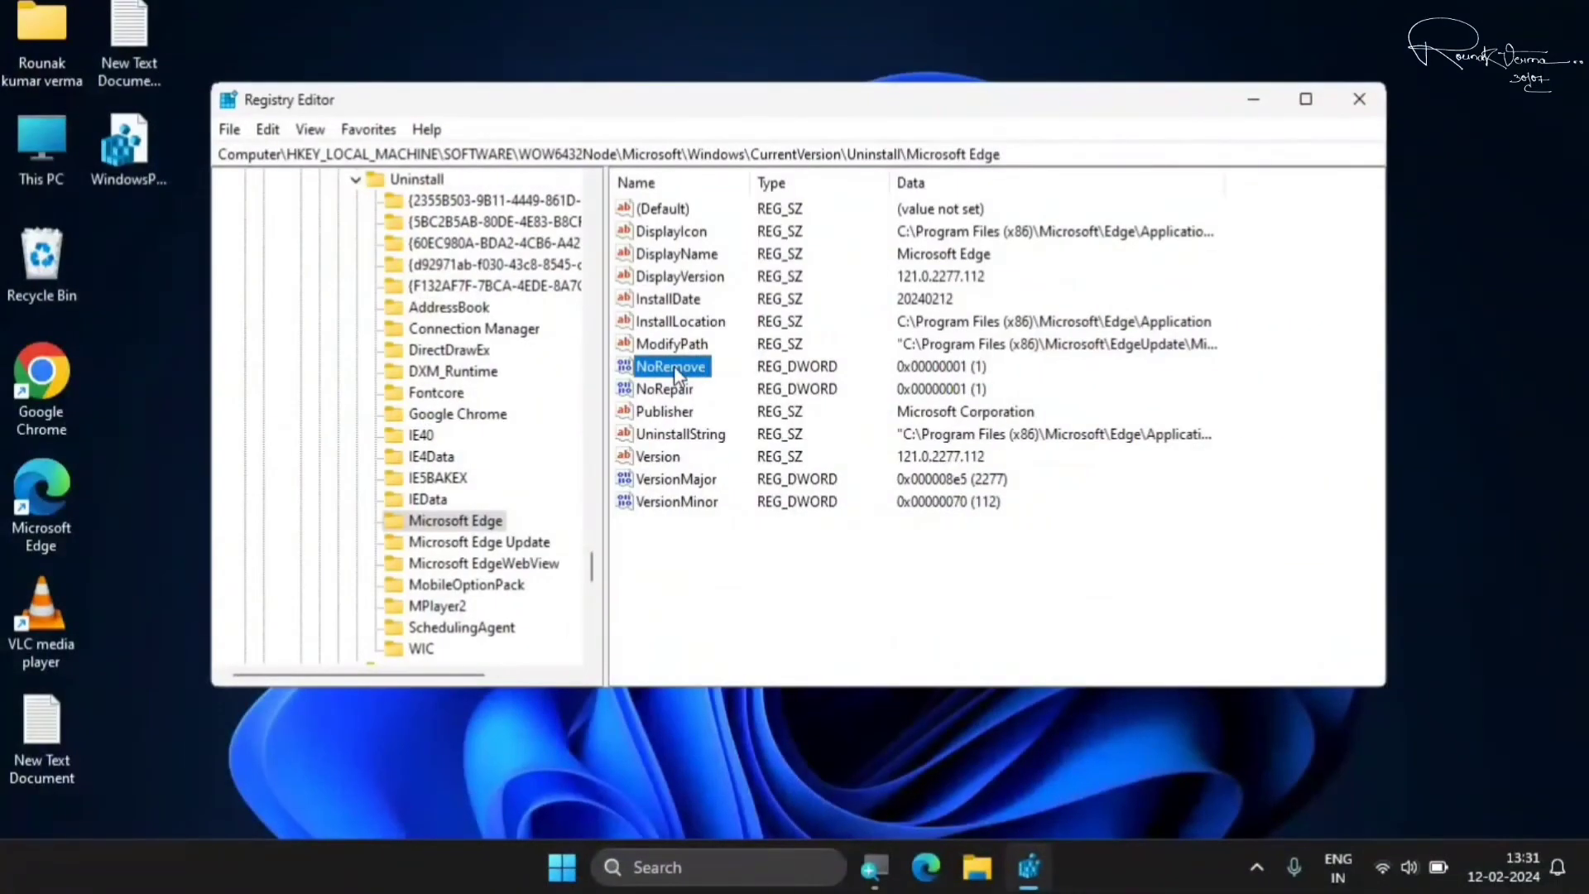
right_click(673, 366)
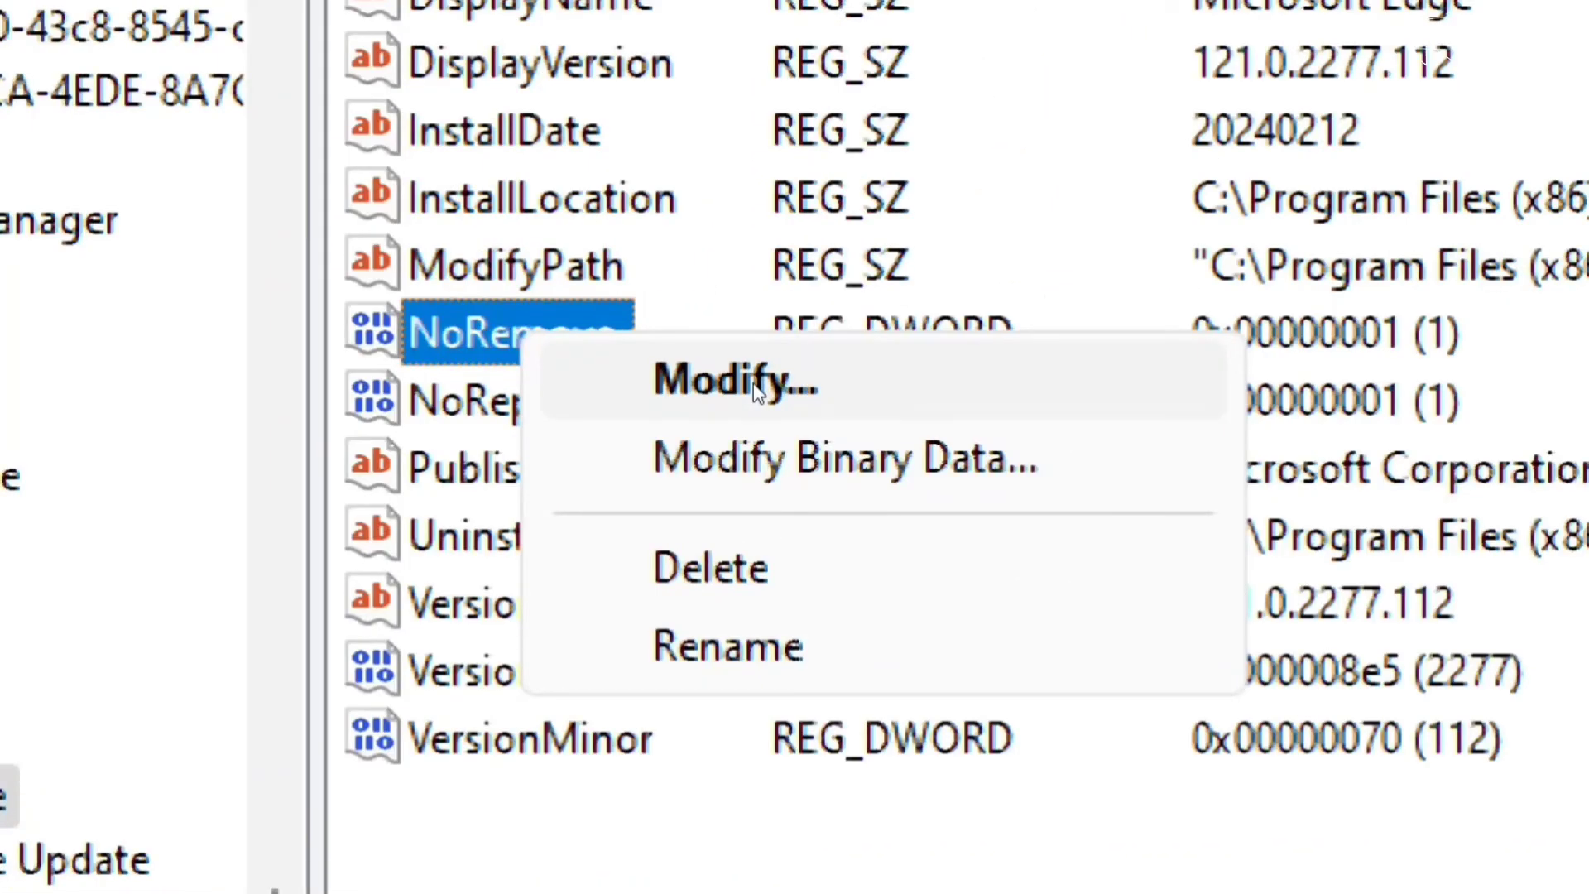
left_click(754, 386)
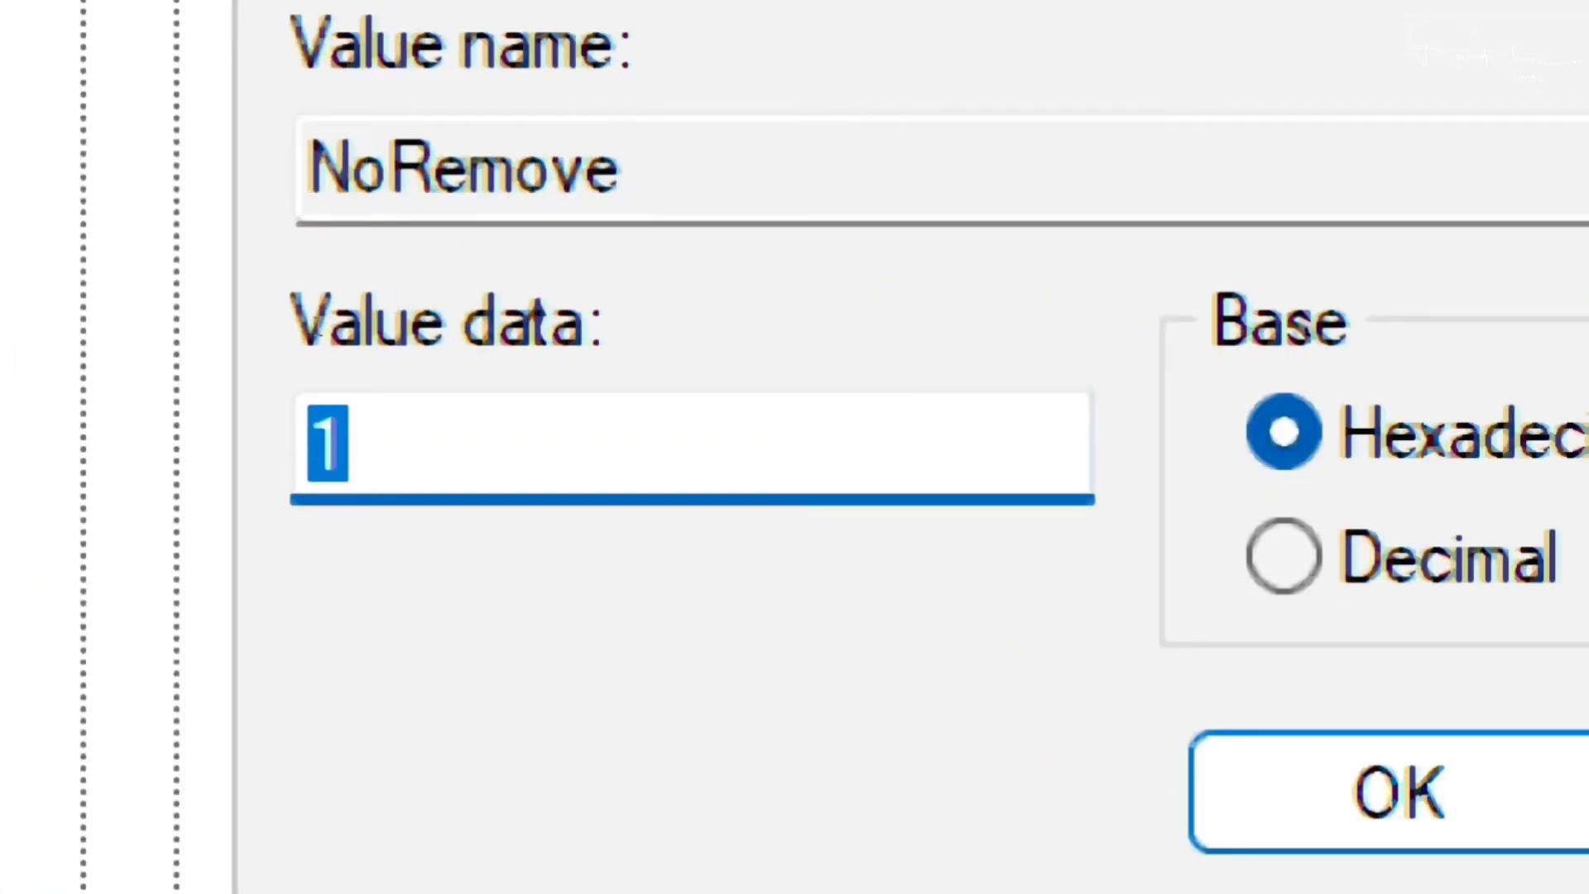
key("BackSpace")
type("0")
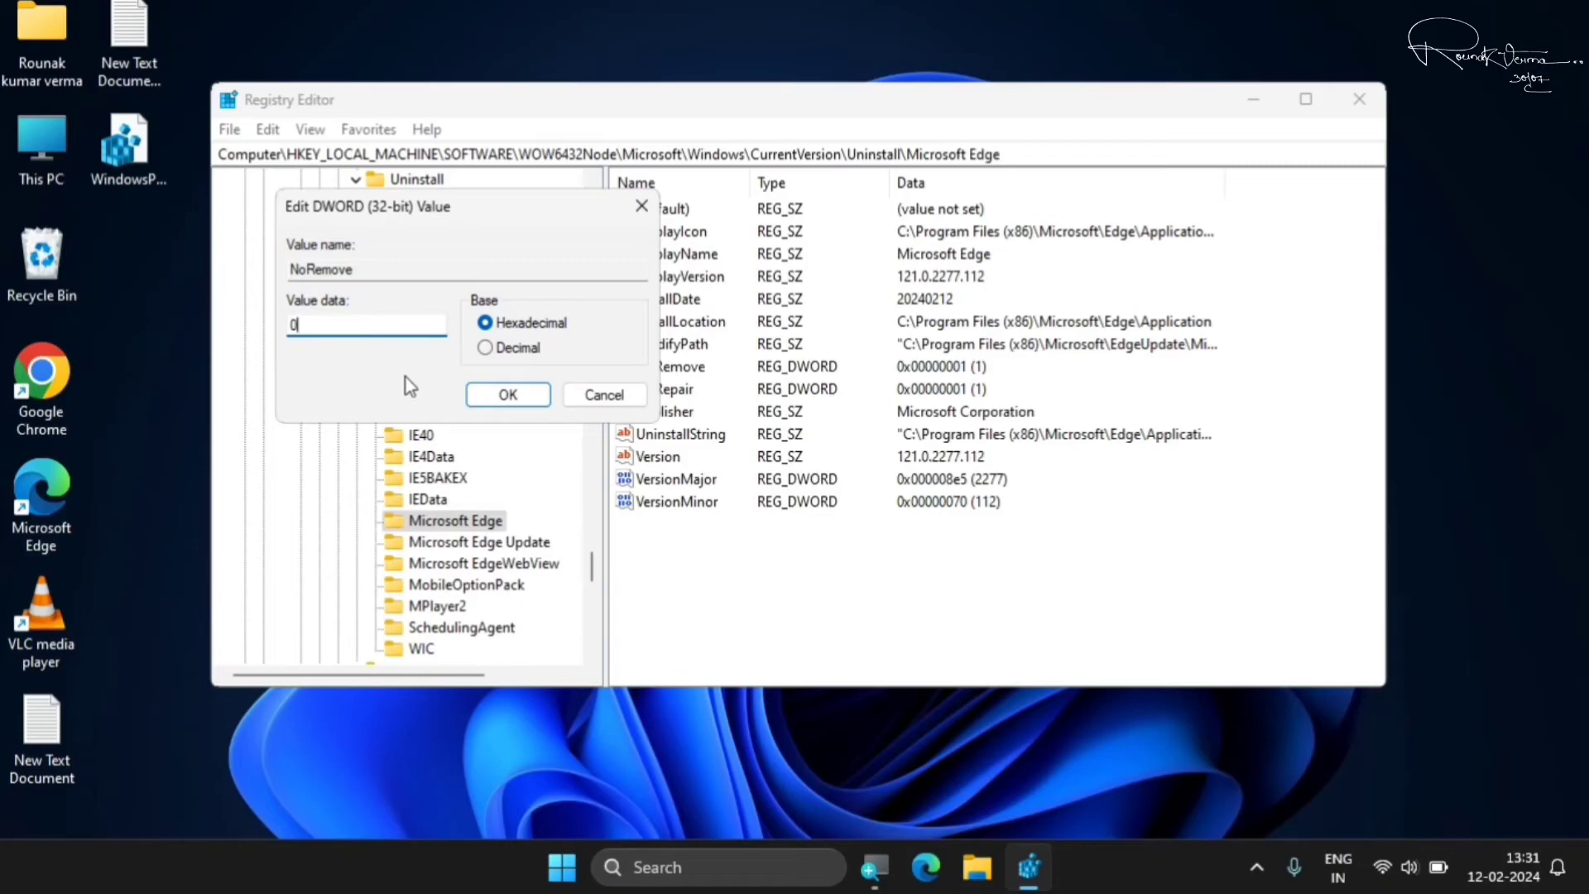
left_click(505, 395)
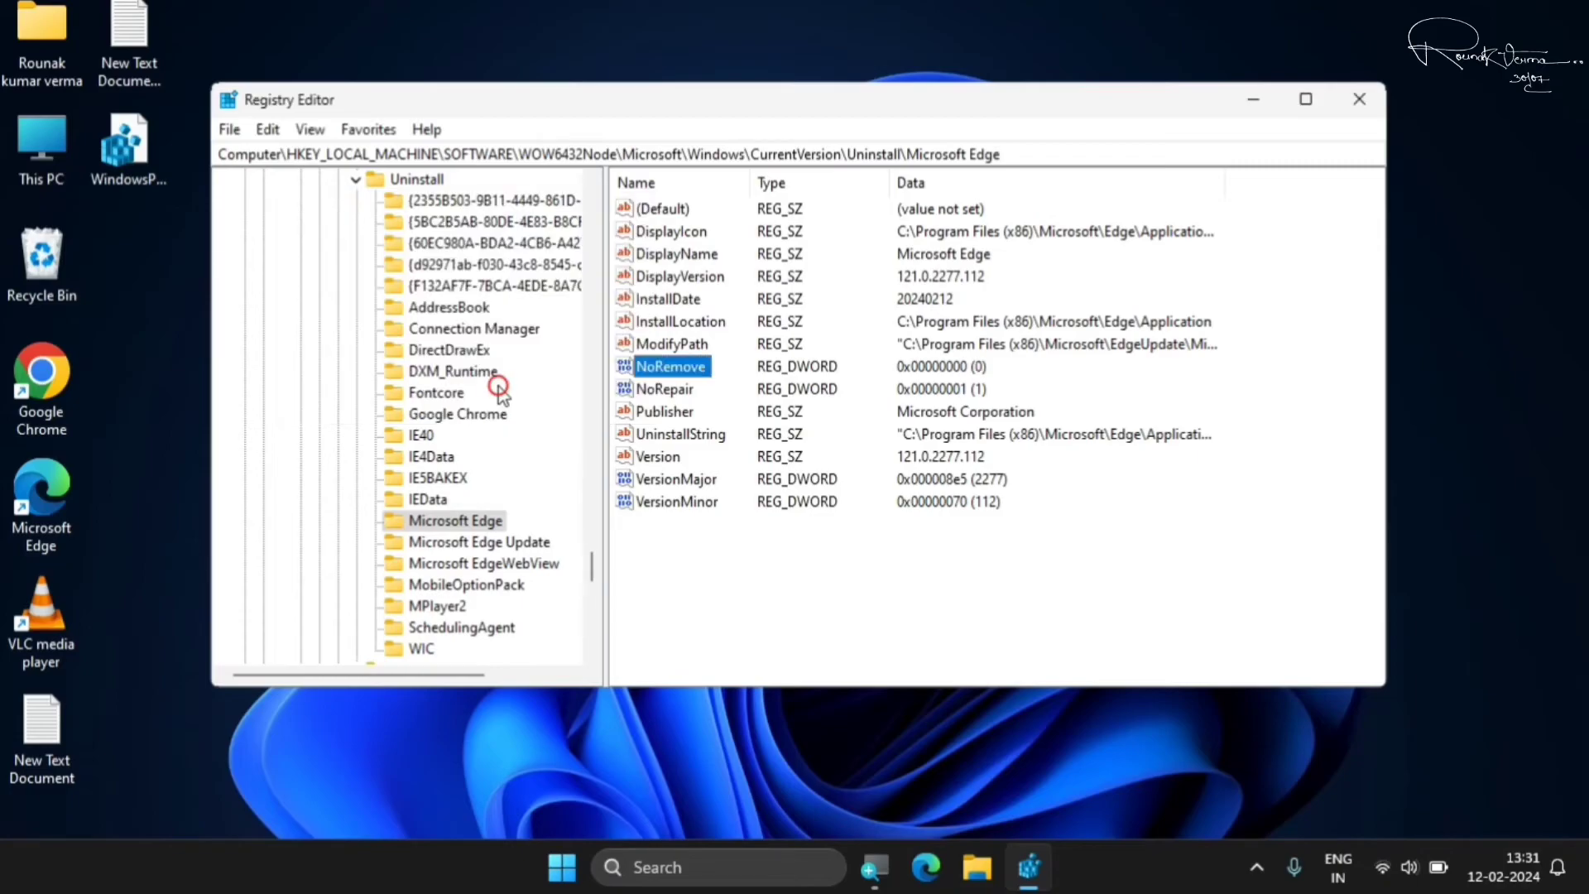
left_click(1359, 99)
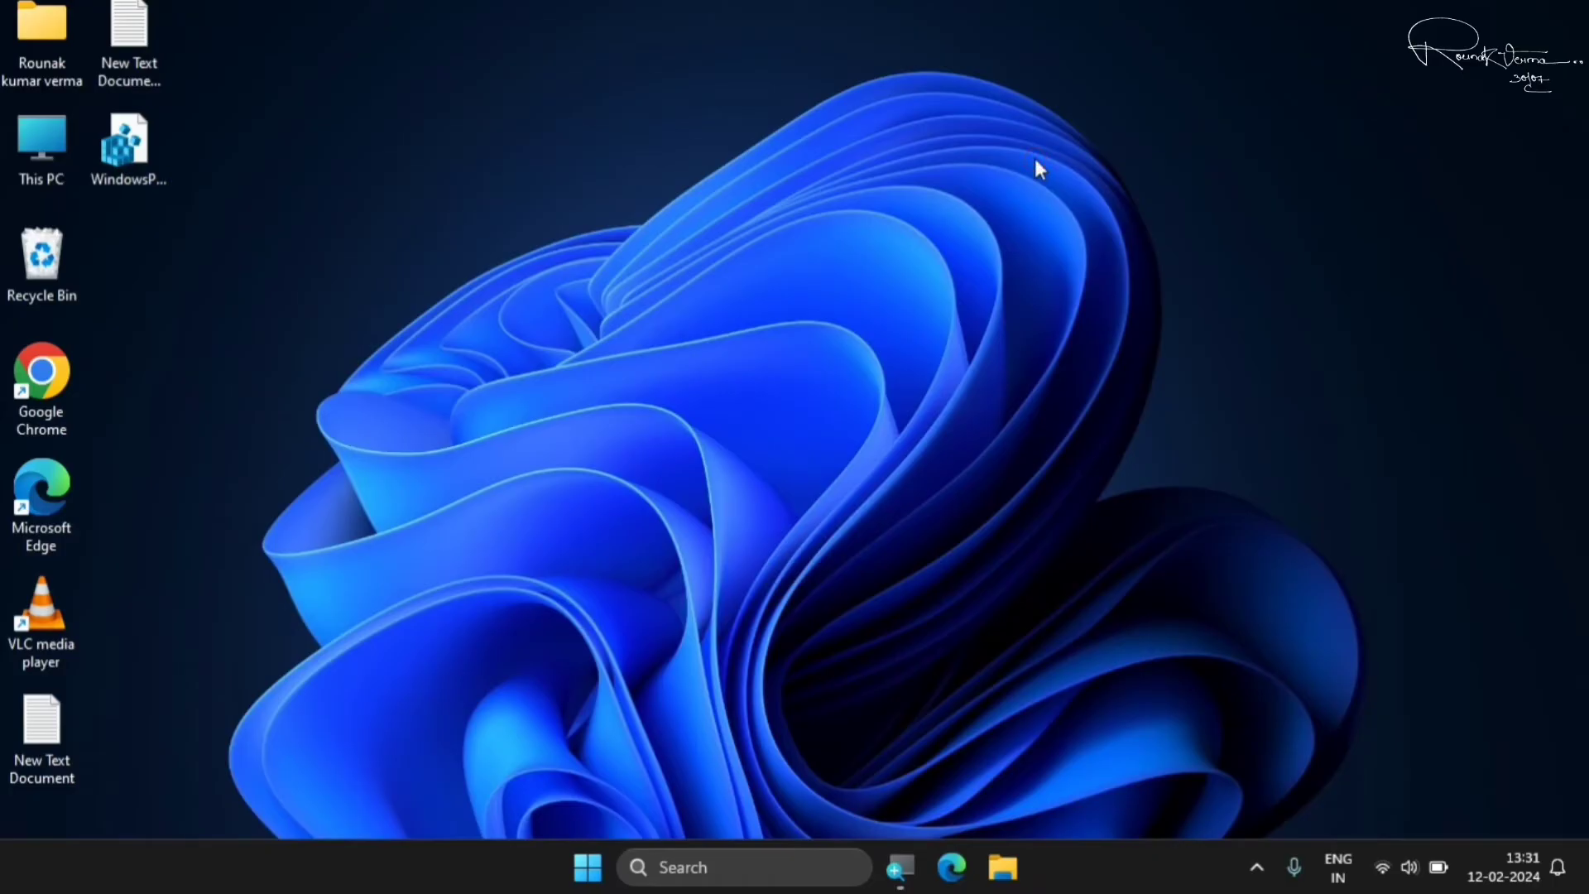
Open the Installed apps page in Windows Settings
right_click(1036, 162)
left_click(1100, 229)
key("super+i")
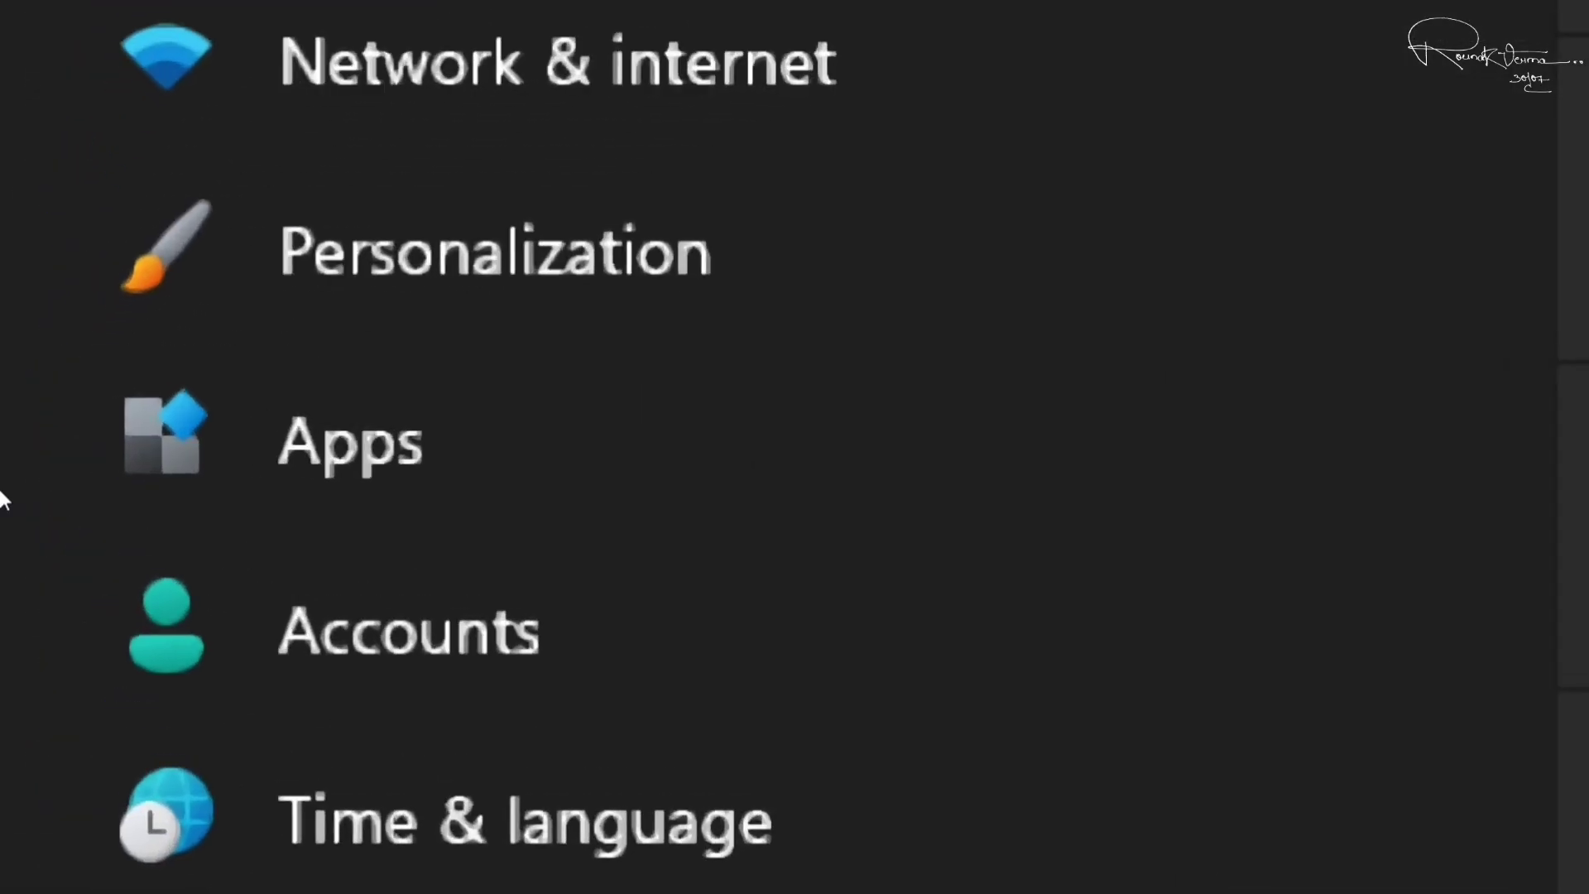
left_click(98, 478)
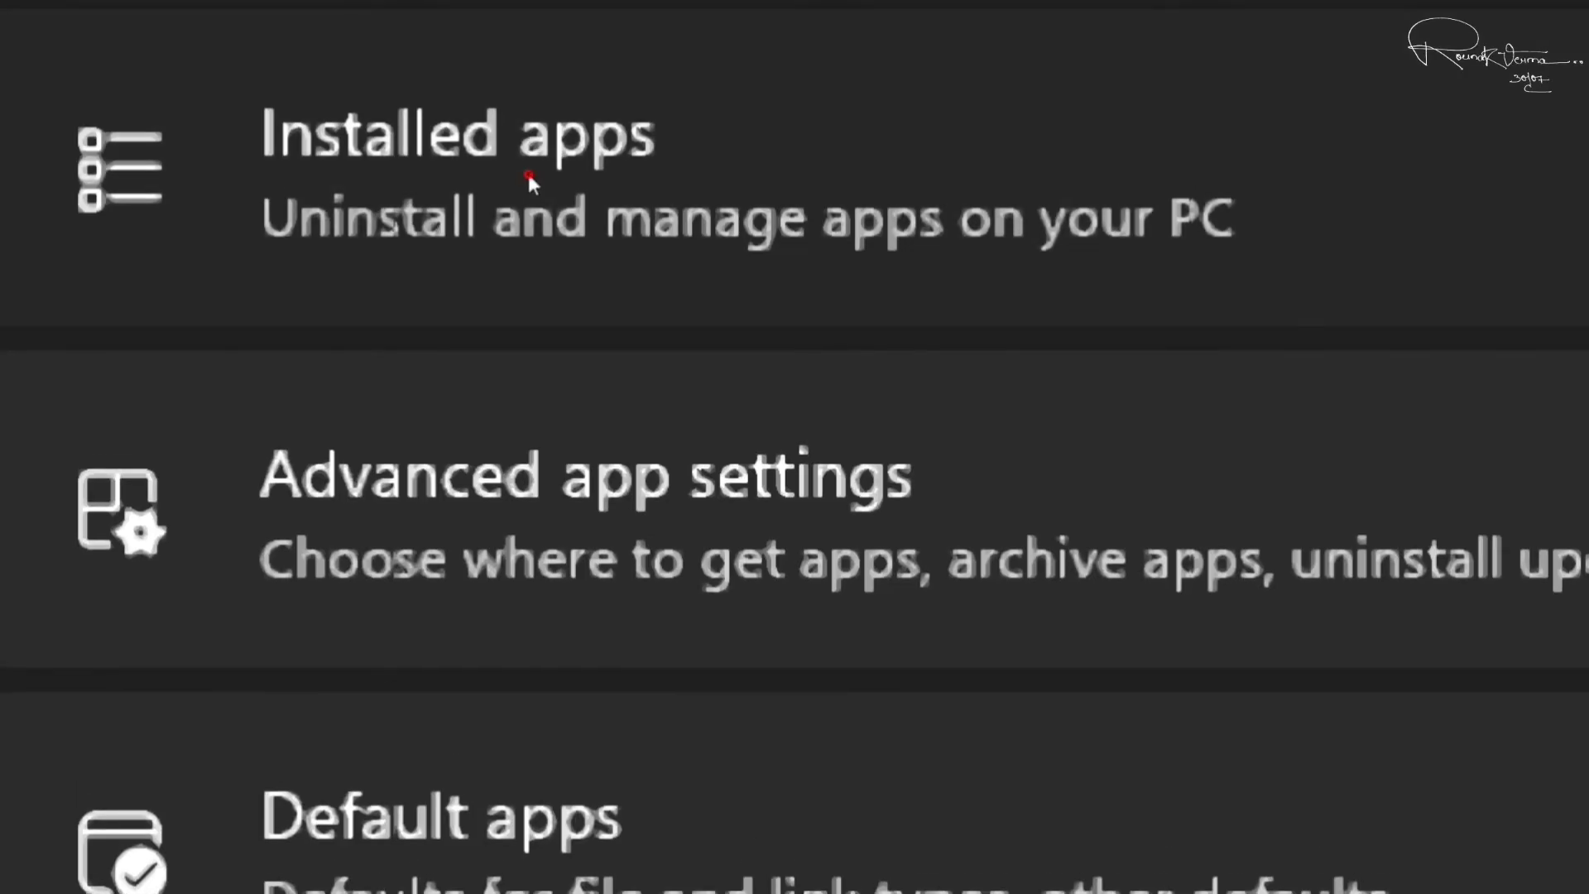
left_click(527, 116)
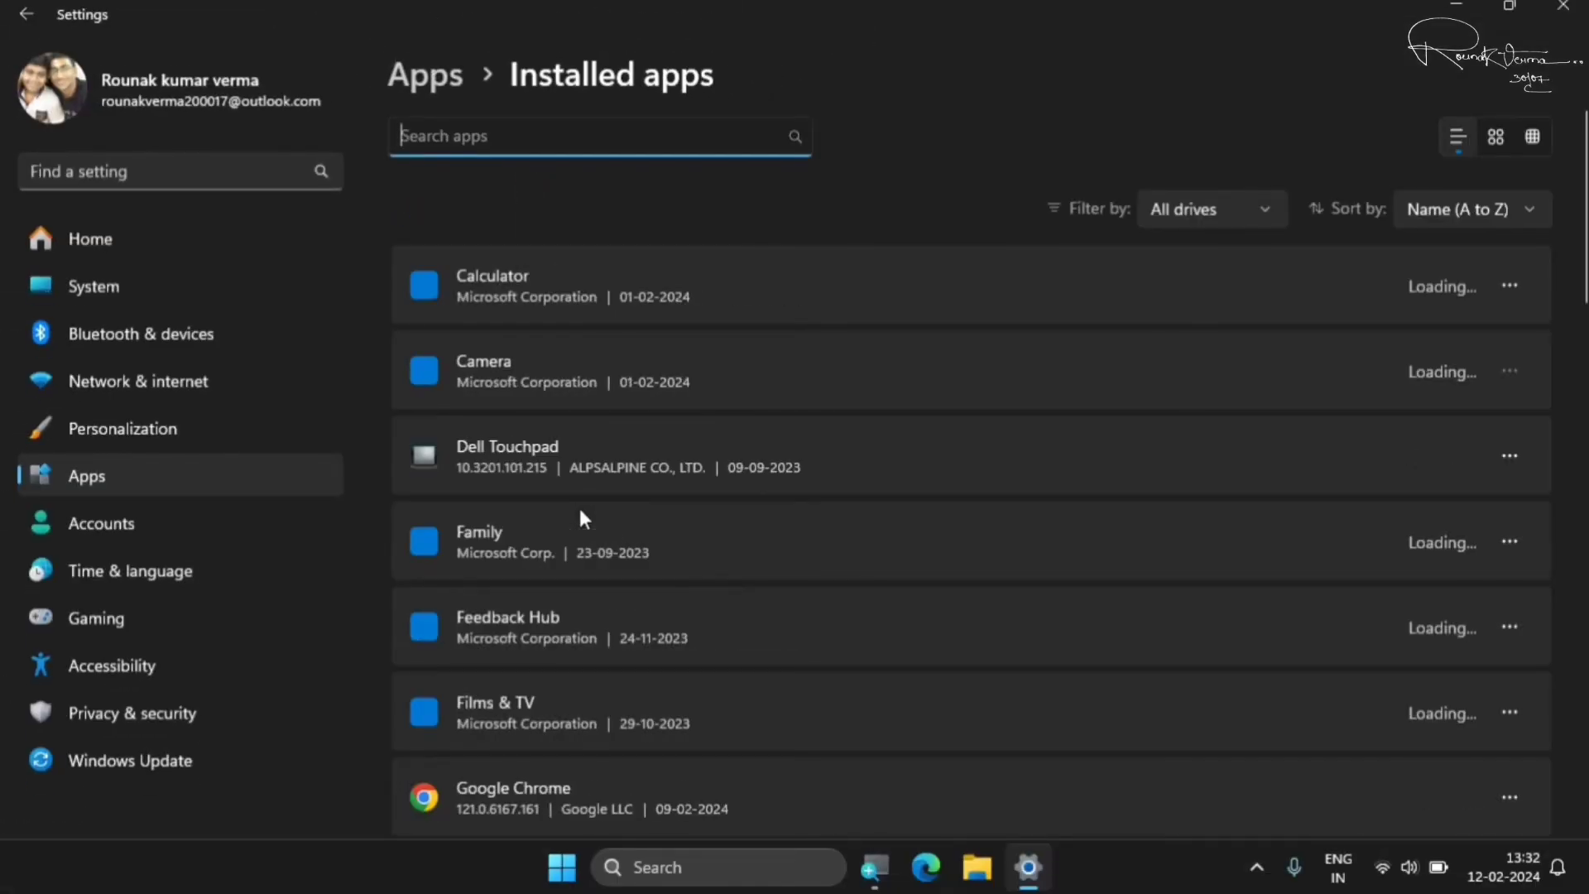
Find Microsoft Edge among the installed apps and show the additional actions available for it
scroll(580, 512, "down", 4)
scroll(608, 523, "down", 5)
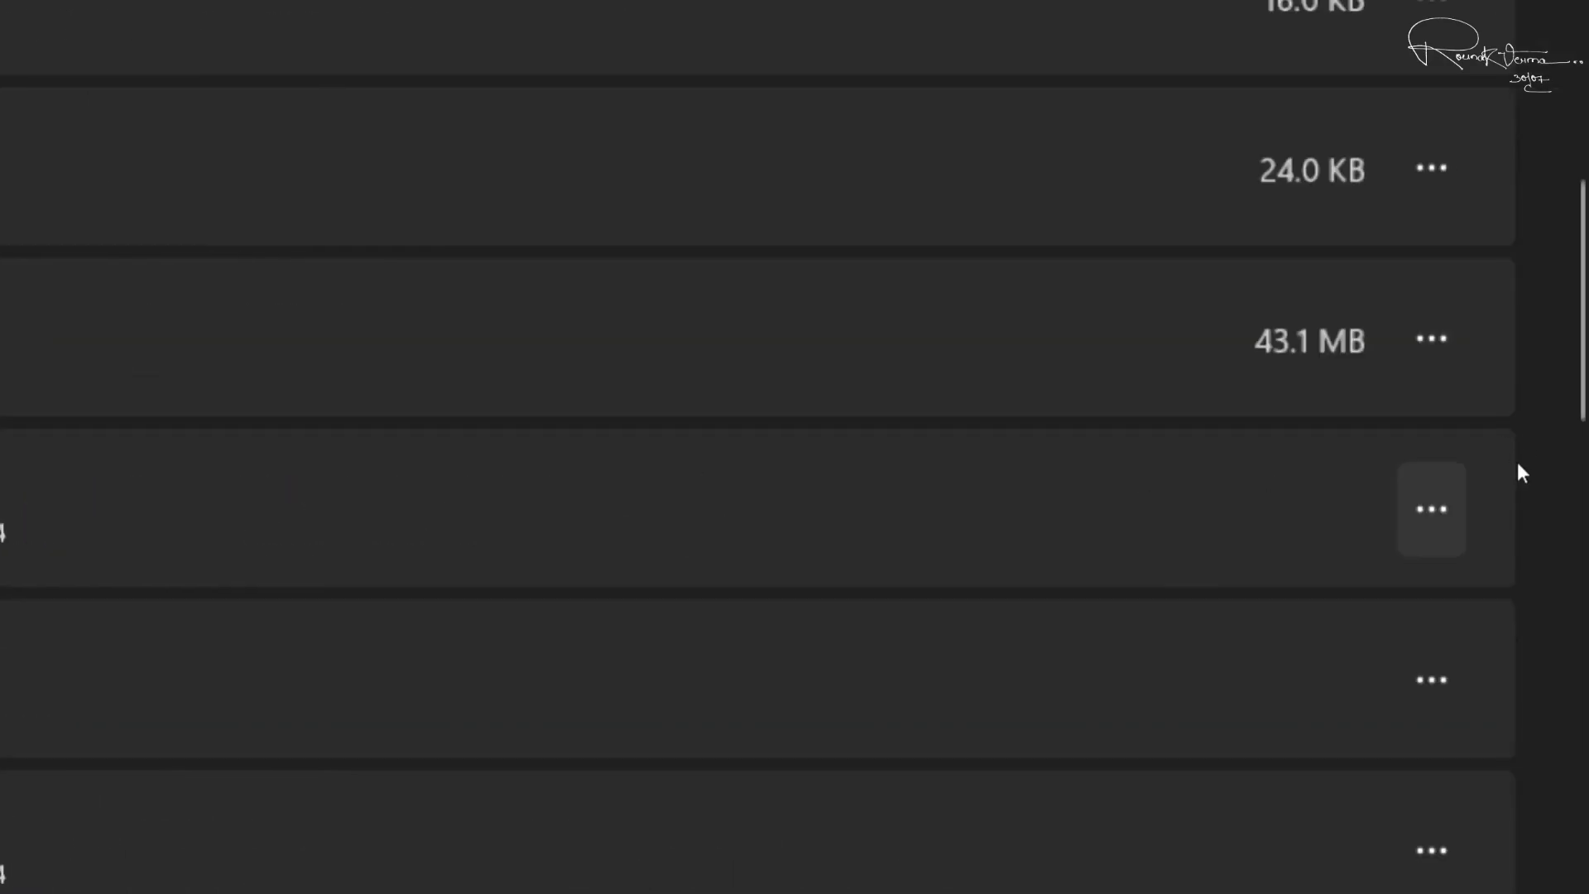
left_click(1431, 509)
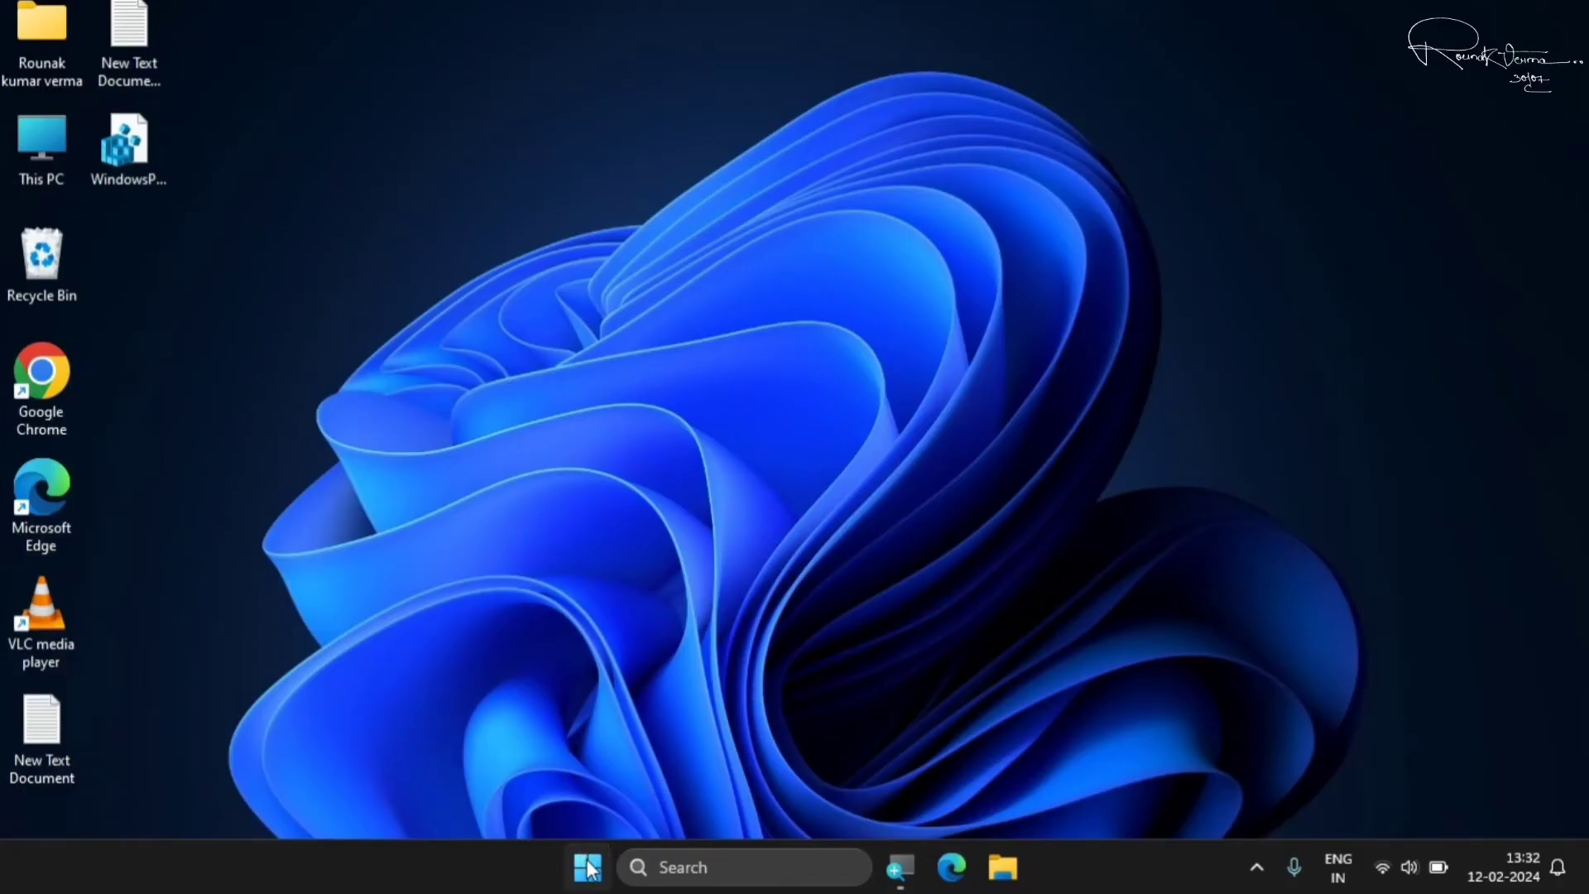
Display the computer's power options, including Restart, and dismiss them without choosing one
left_click(587, 865)
left_click(1094, 778)
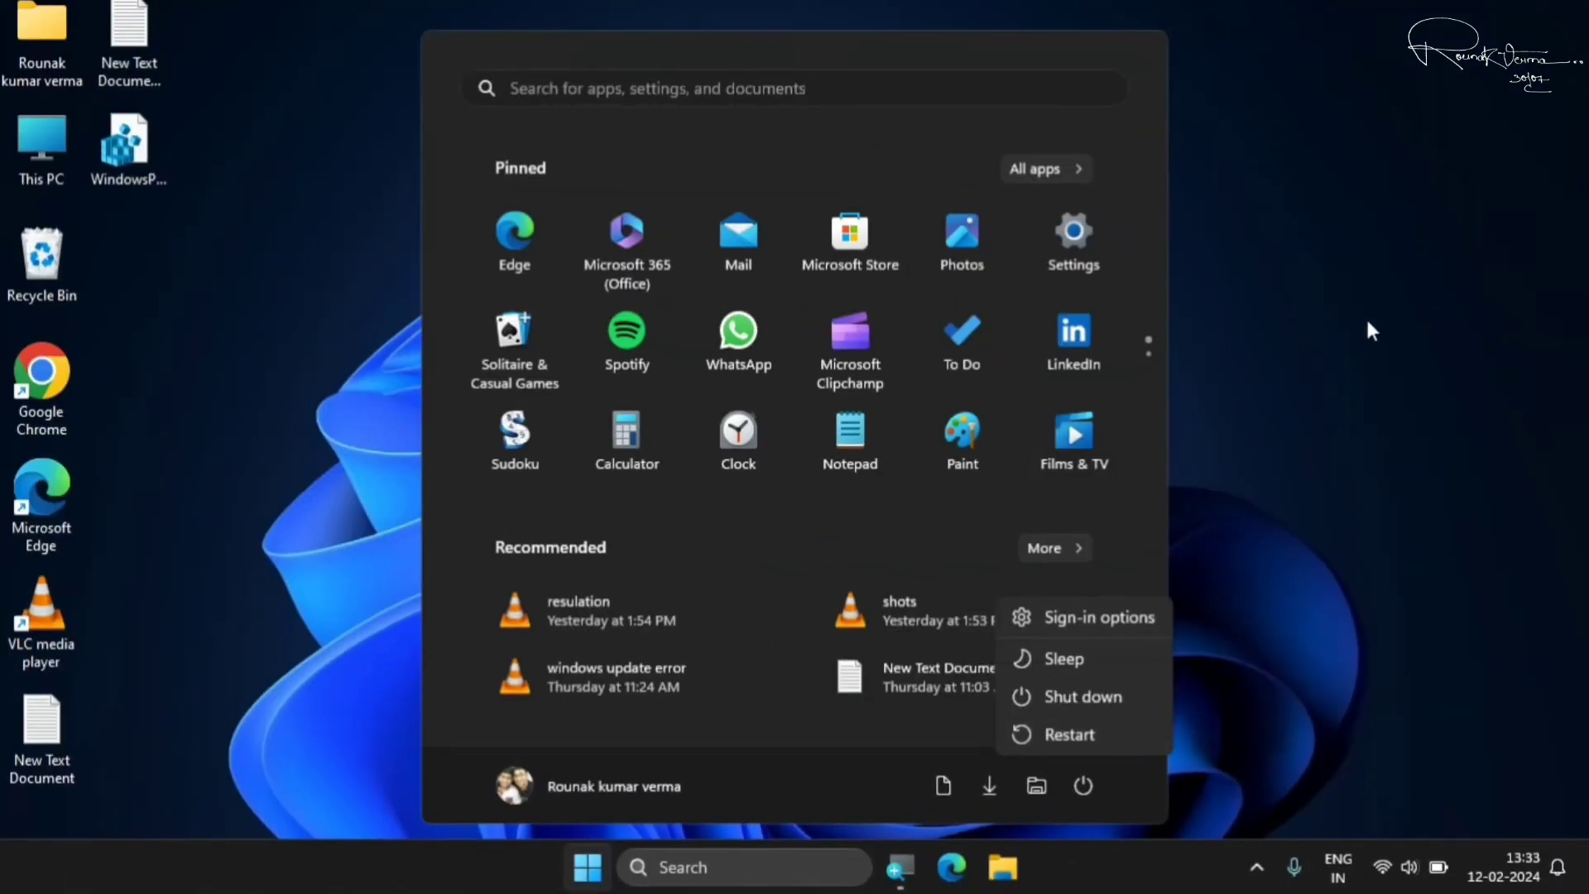
left_click(1367, 329)
left_click(1367, 329)
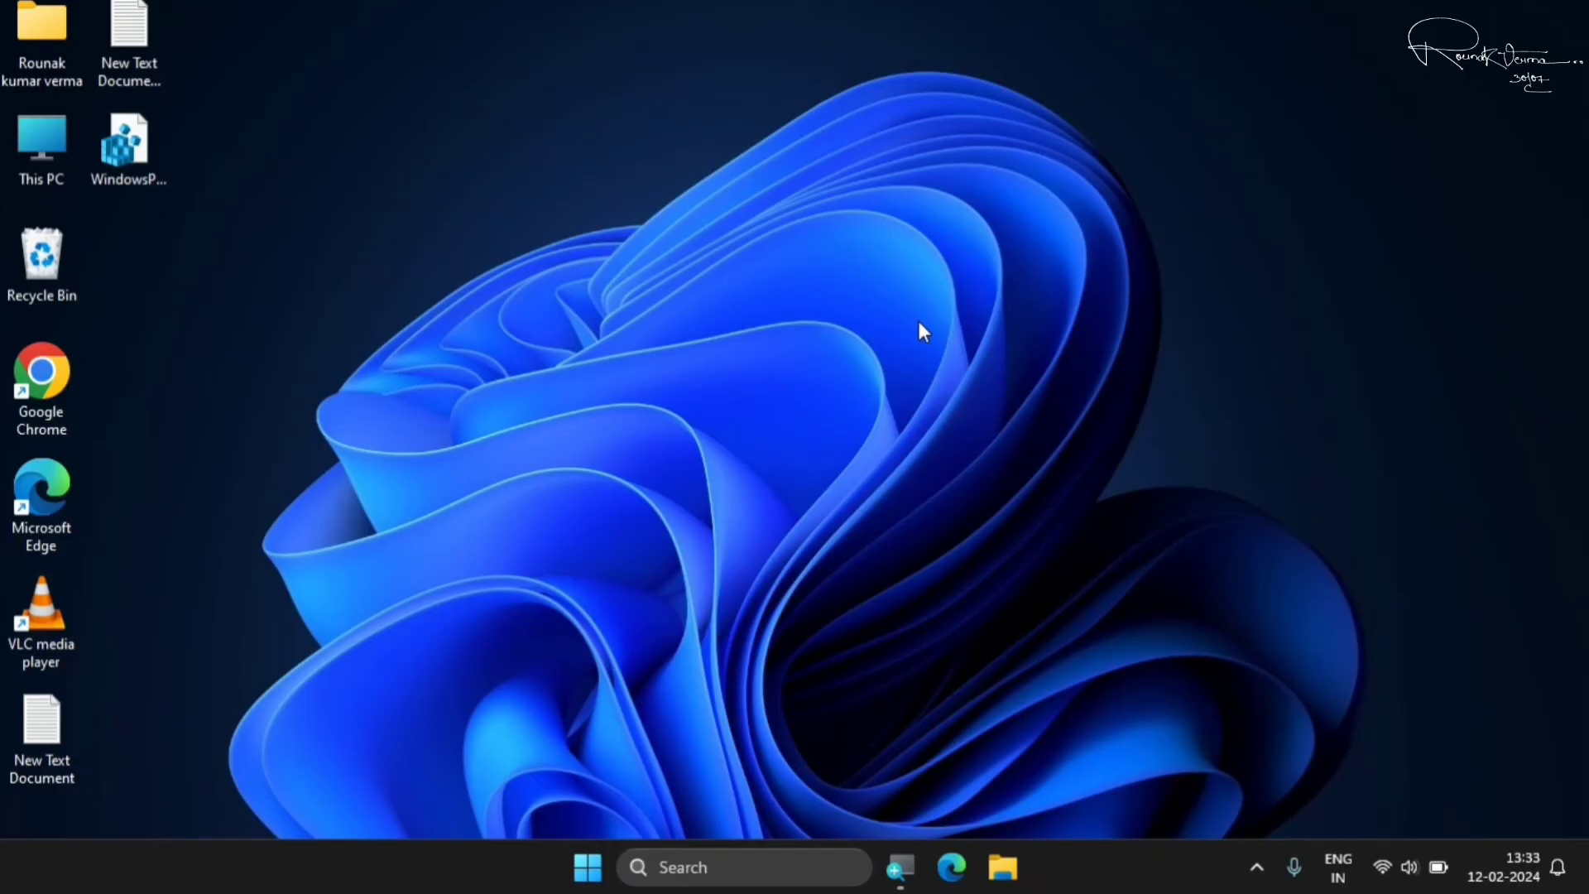